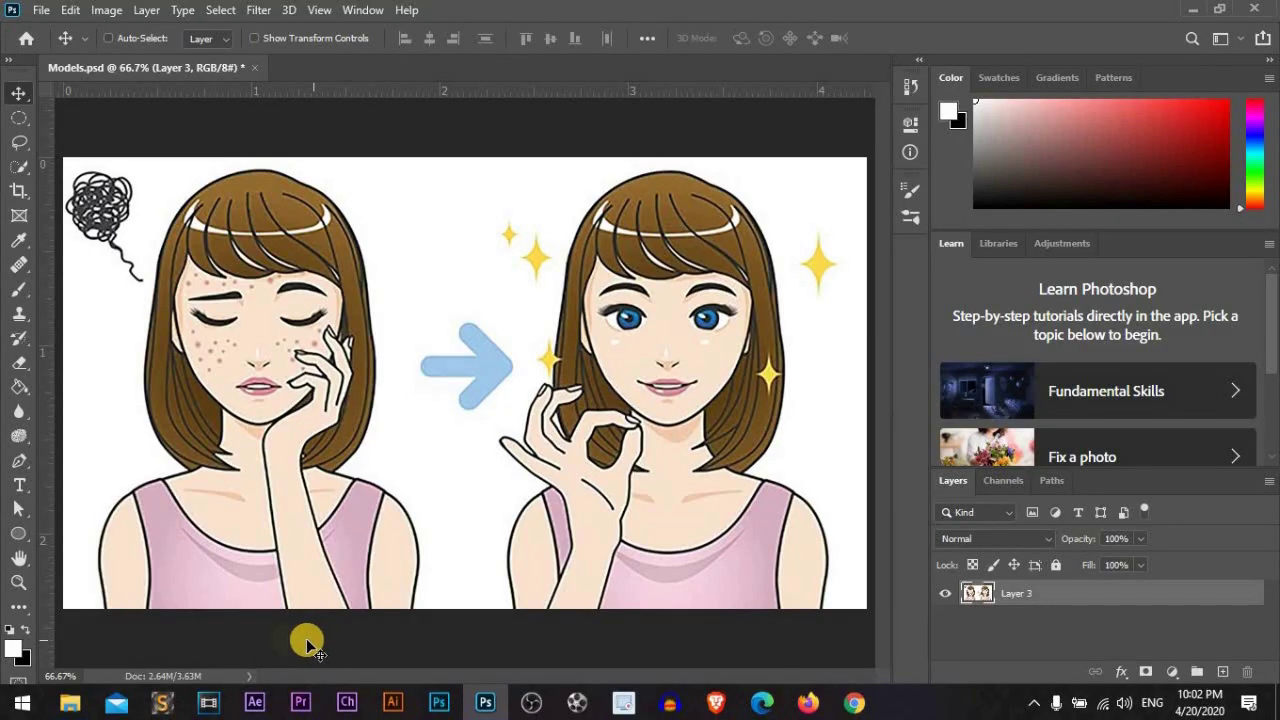
Open the Healing Brush tool group flyout in the toolbar
{"action": "left_click", "coordinate": [28, 267]}
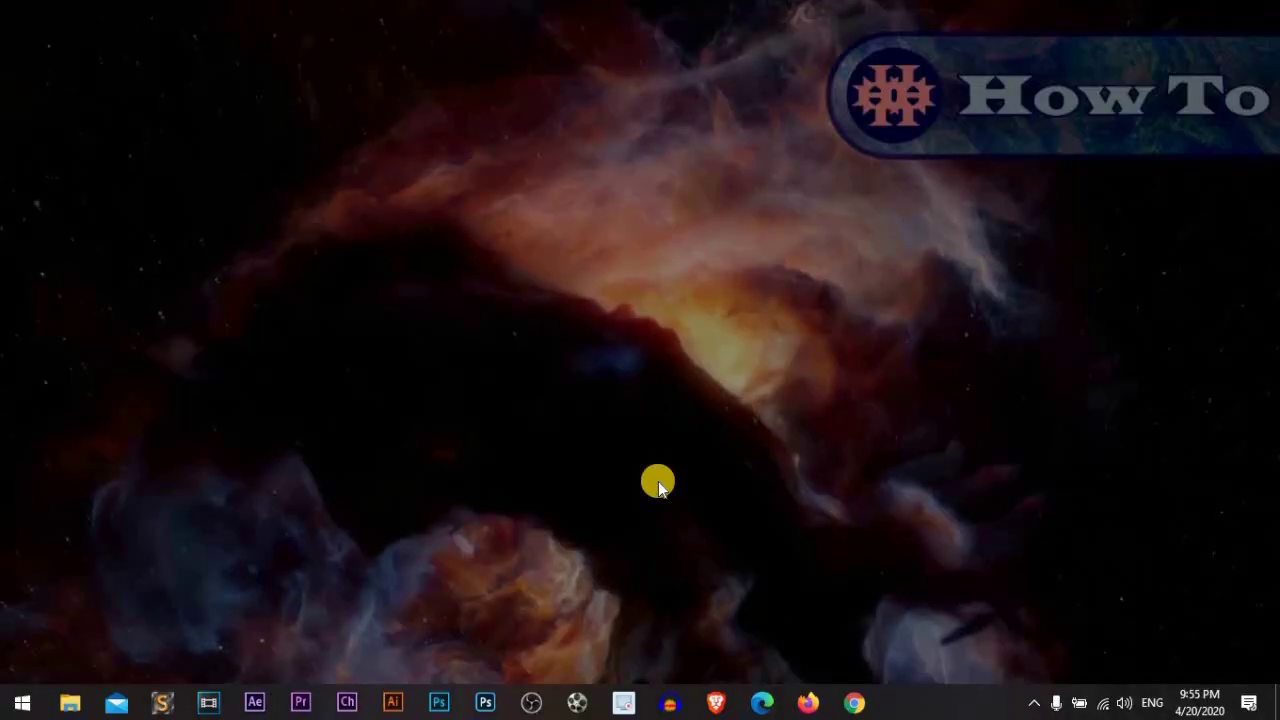
Drag Model.jpg from File Explorer into Photoshop to open it as its own document
{"action": "left_click", "coordinate": [486, 703]}
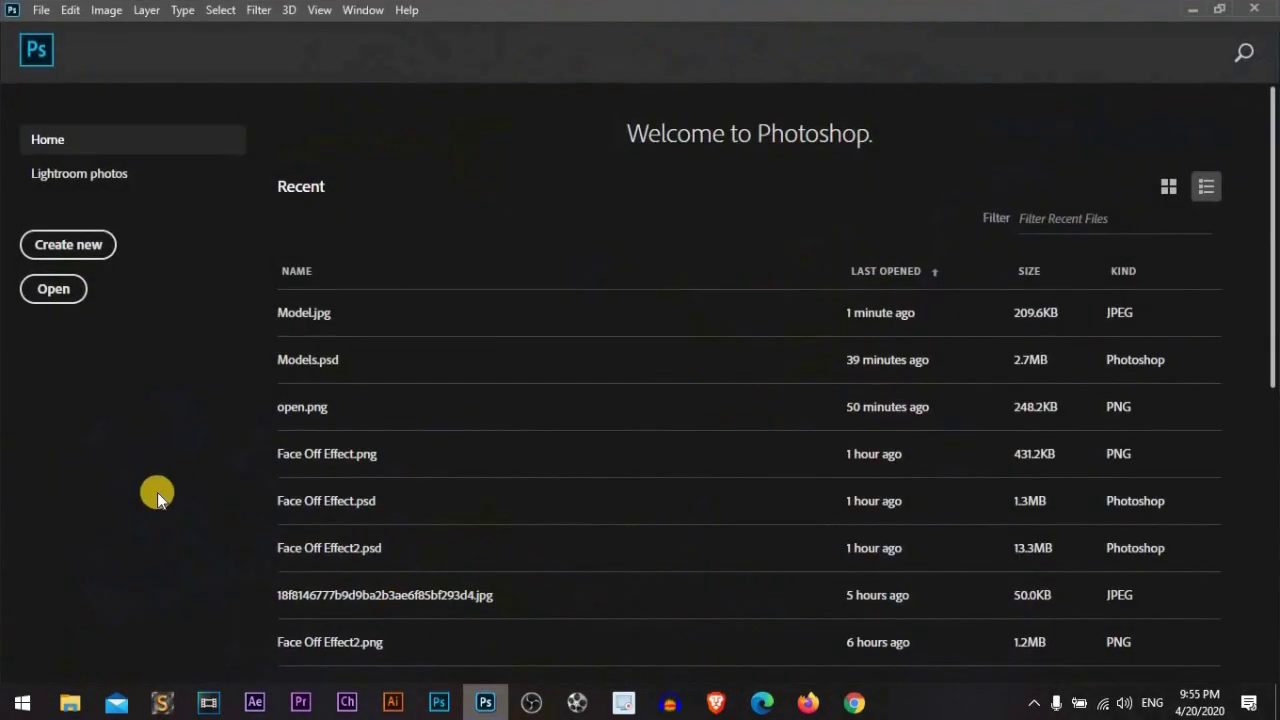
{"action": "left_click", "coordinate": [73, 692]}
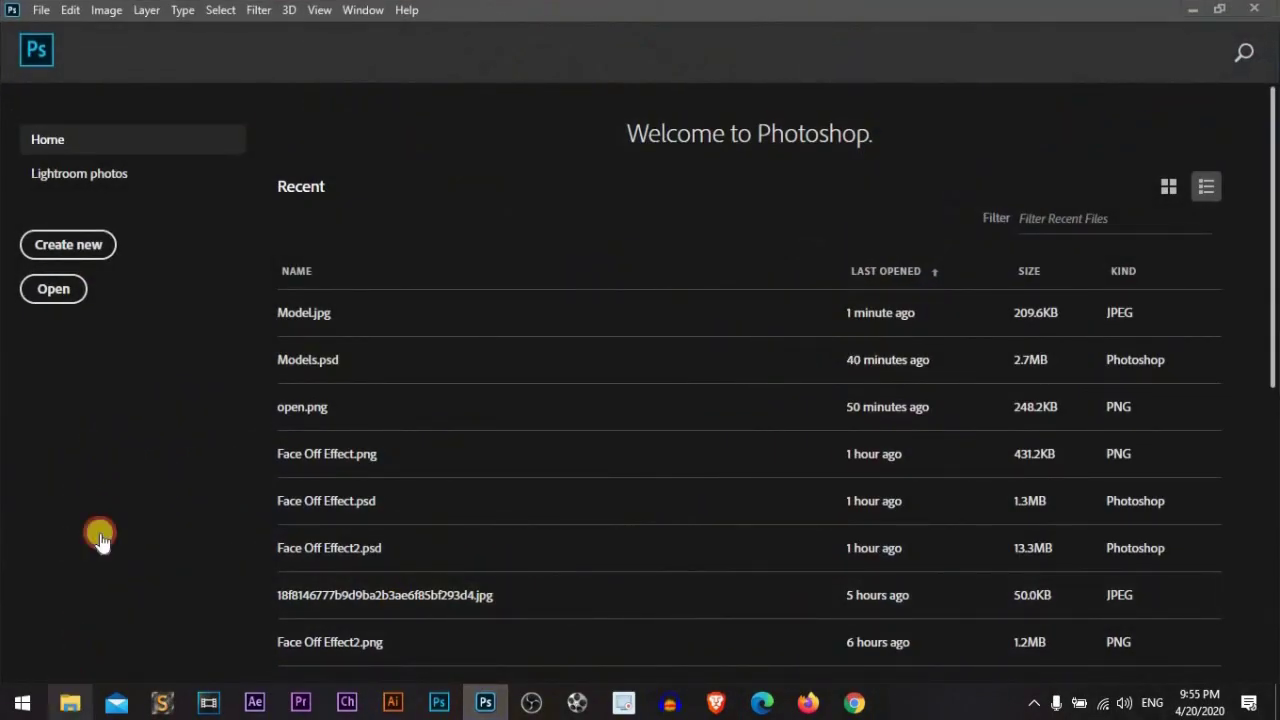
{"action": "mouse_move", "coordinate": [215, 120]}
{"action": "left_mouse_down"}
{"action": "mouse_move", "coordinate": [510, 637]}
{"action": "mouse_move", "coordinate": [486, 698]}
{"action": "mouse_move", "coordinate": [286, 523]}
{"action": "mouse_move", "coordinate": [234, 551]}
{"action": "mouse_move", "coordinate": [260, 572]}
{"action": "left_mouse_up"}
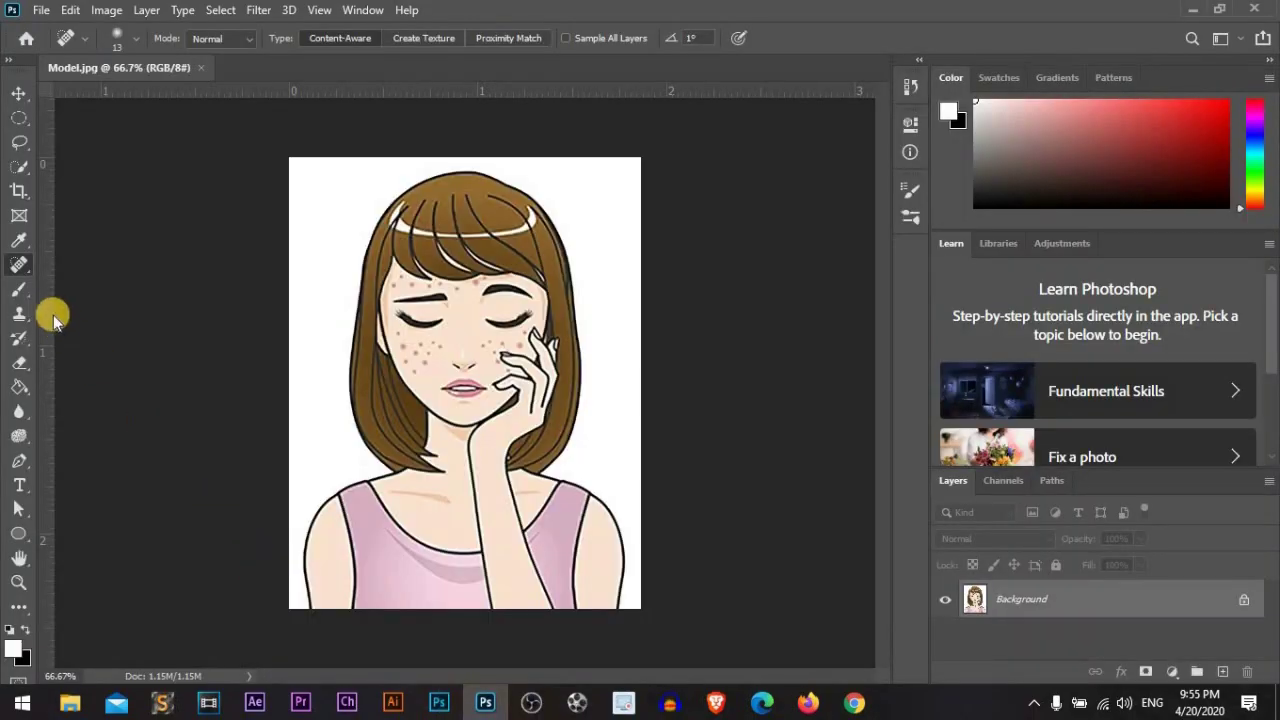
Select the Spot Healing Brush Tool and set its brush size to 22 px
{"action": "left_click", "coordinate": [18, 264]}
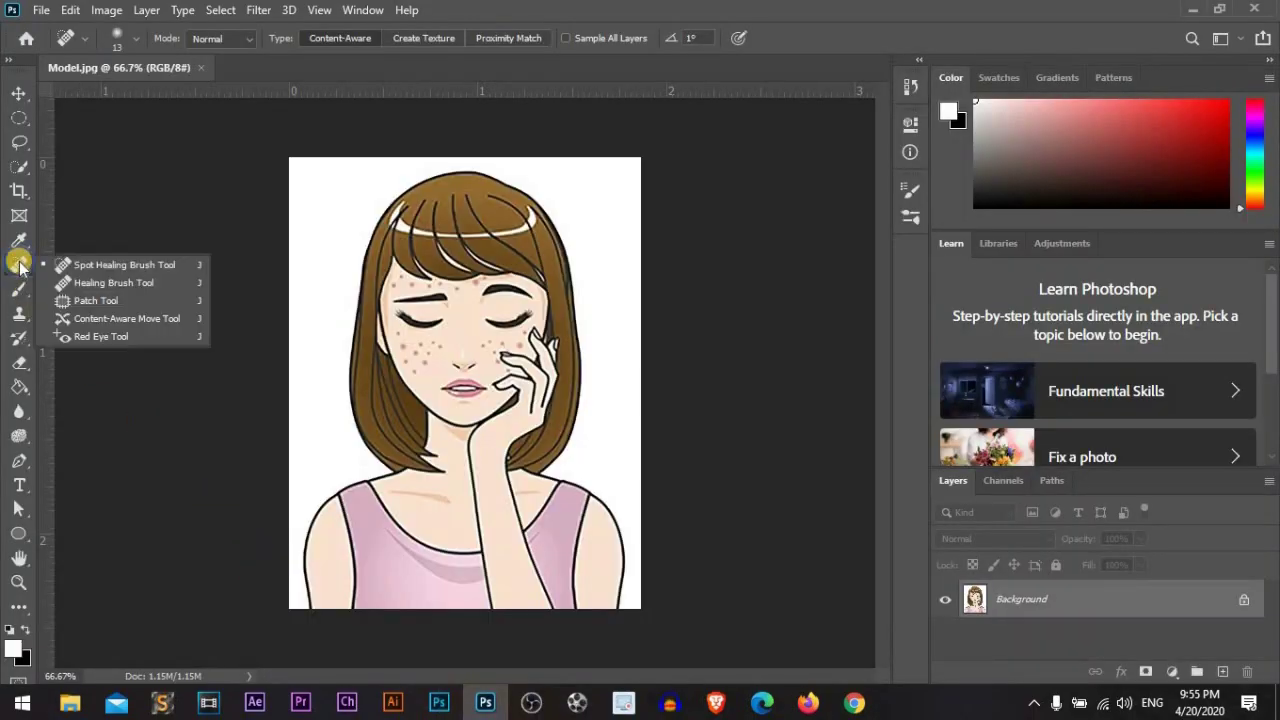
{"action": "left_click", "coordinate": [185, 268]}
{"action": "left_click", "coordinate": [136, 38]}
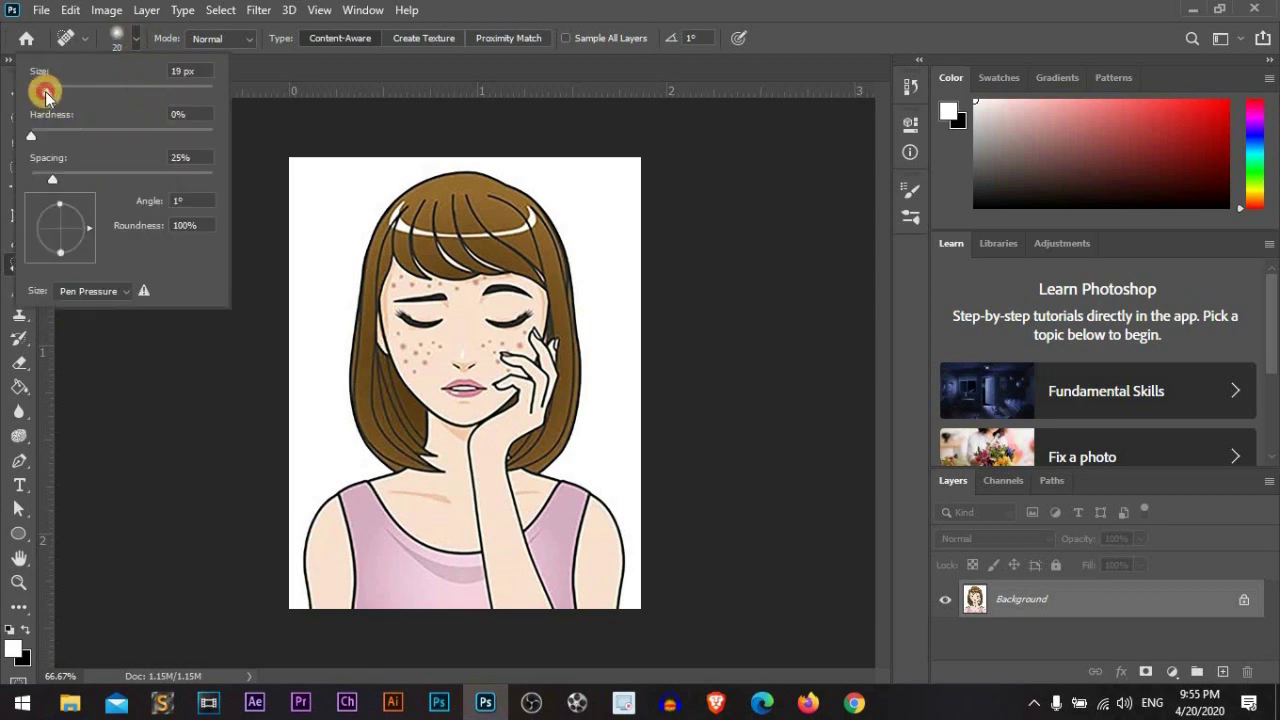
{"action": "left_click_drag", "start_coordinate": [54, 95], "coordinate": [50, 95]}
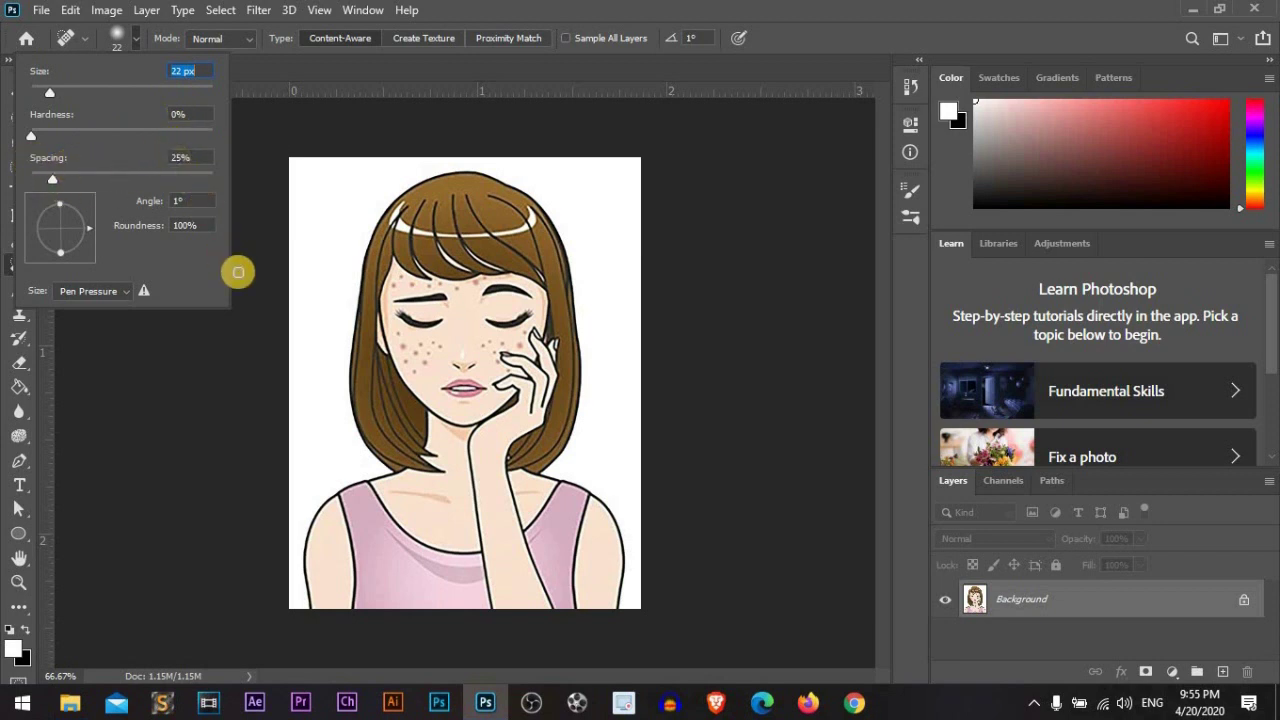
{"action": "left_click", "coordinate": [234, 116]}
Keep the Spot Healing Brush mode at Normal and set its type to Content-Aware
{"action": "left_click", "coordinate": [250, 40]}
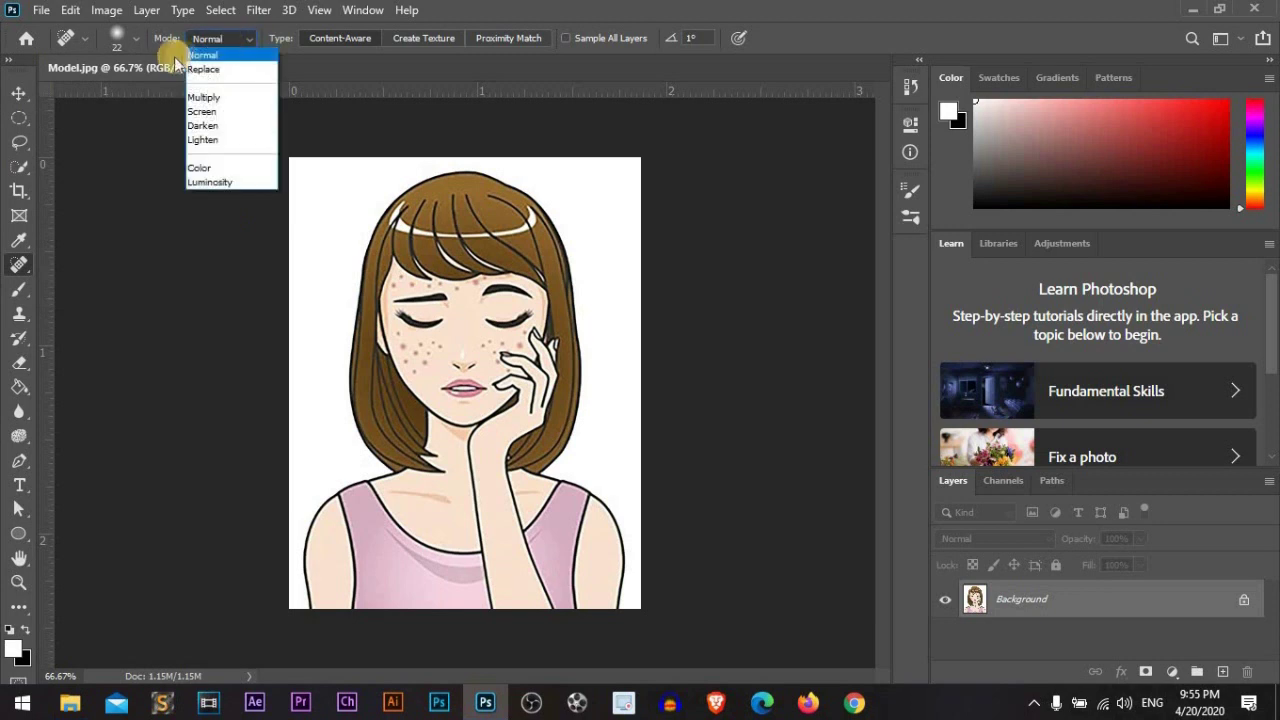
{"action": "left_click", "coordinate": [203, 55]}
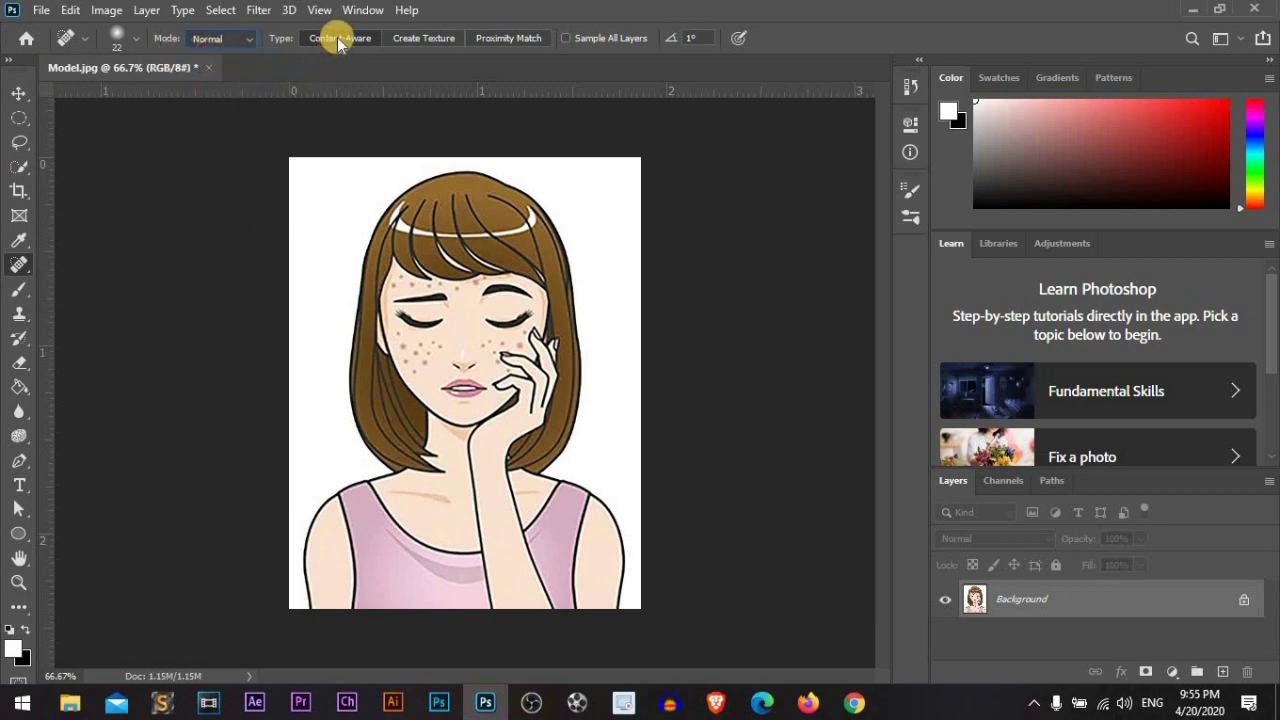
{"action": "left_click", "coordinate": [361, 42]}
{"action": "key", "text": "ctrl+plus"}
{"action": "key", "text": "ctrl+plus"}
{"action": "key", "text": "ctrl+plus"}
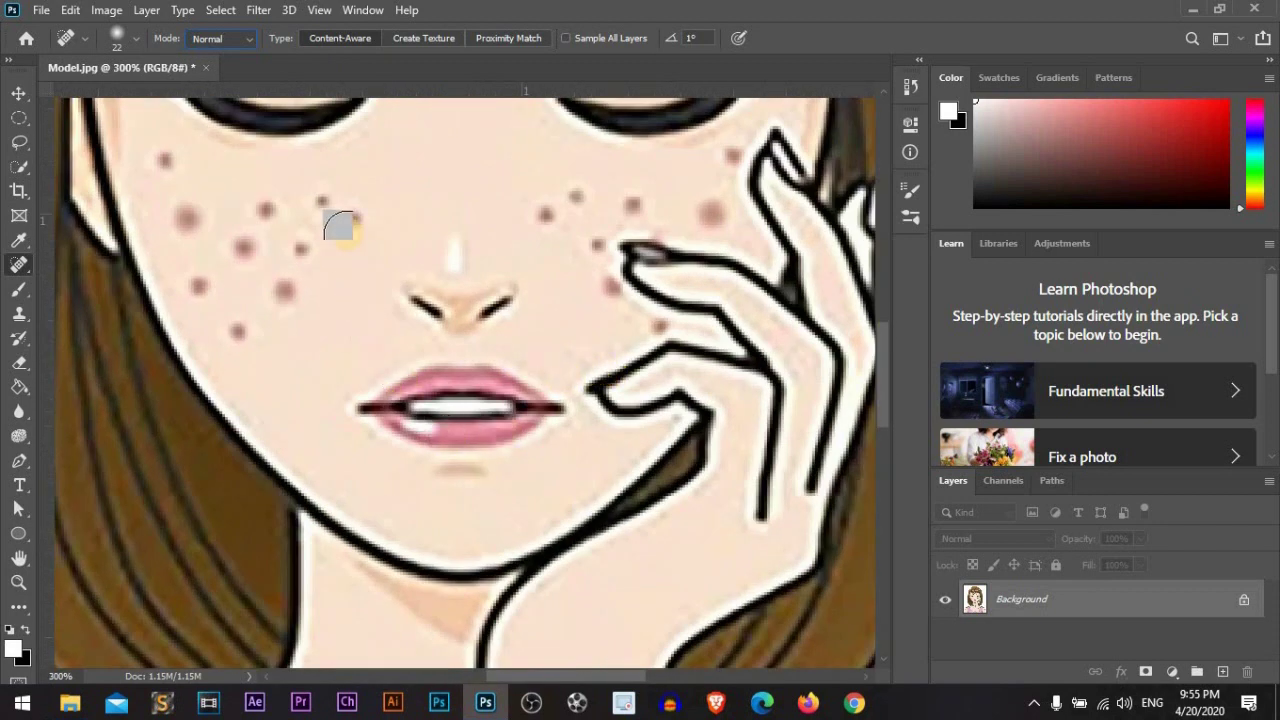
Heal the roughly nine freckles across the left cheek with spot-healing clicks and short strokes
{"action": "right_click", "coordinate": [17, 264]}
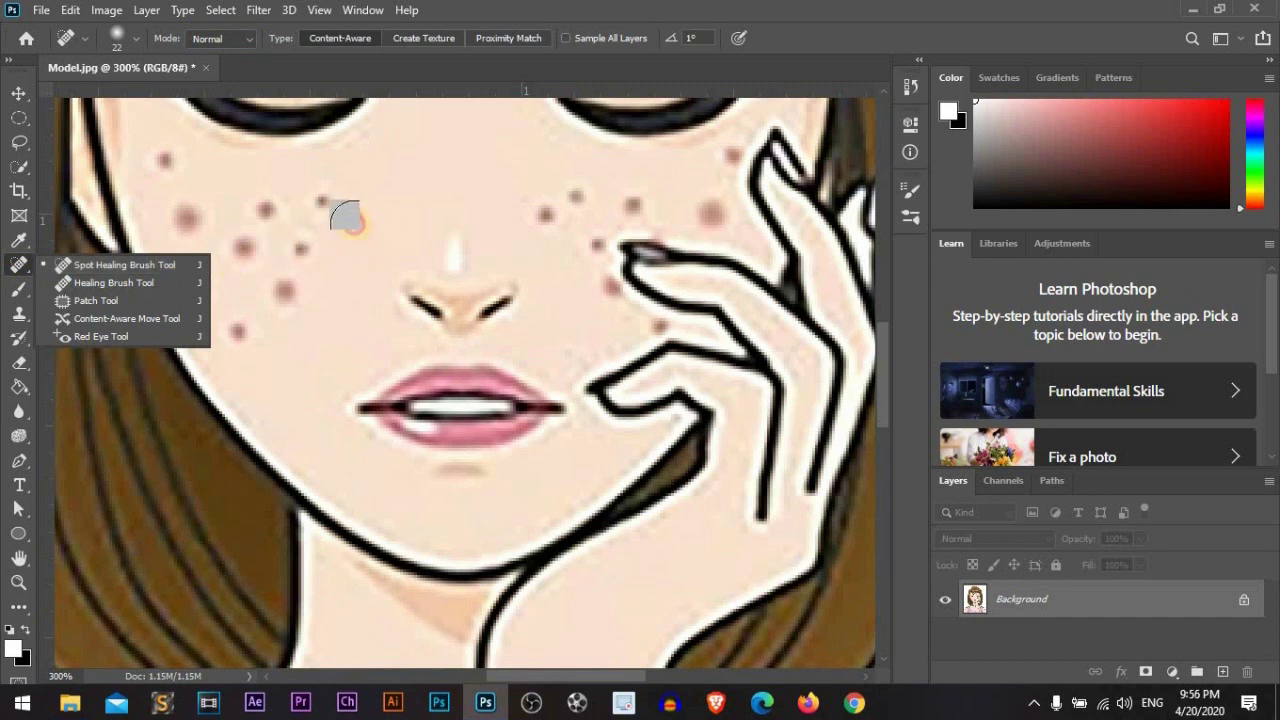
{"action": "left_click", "coordinate": [345, 218]}
{"action": "left_click", "coordinate": [322, 203]}
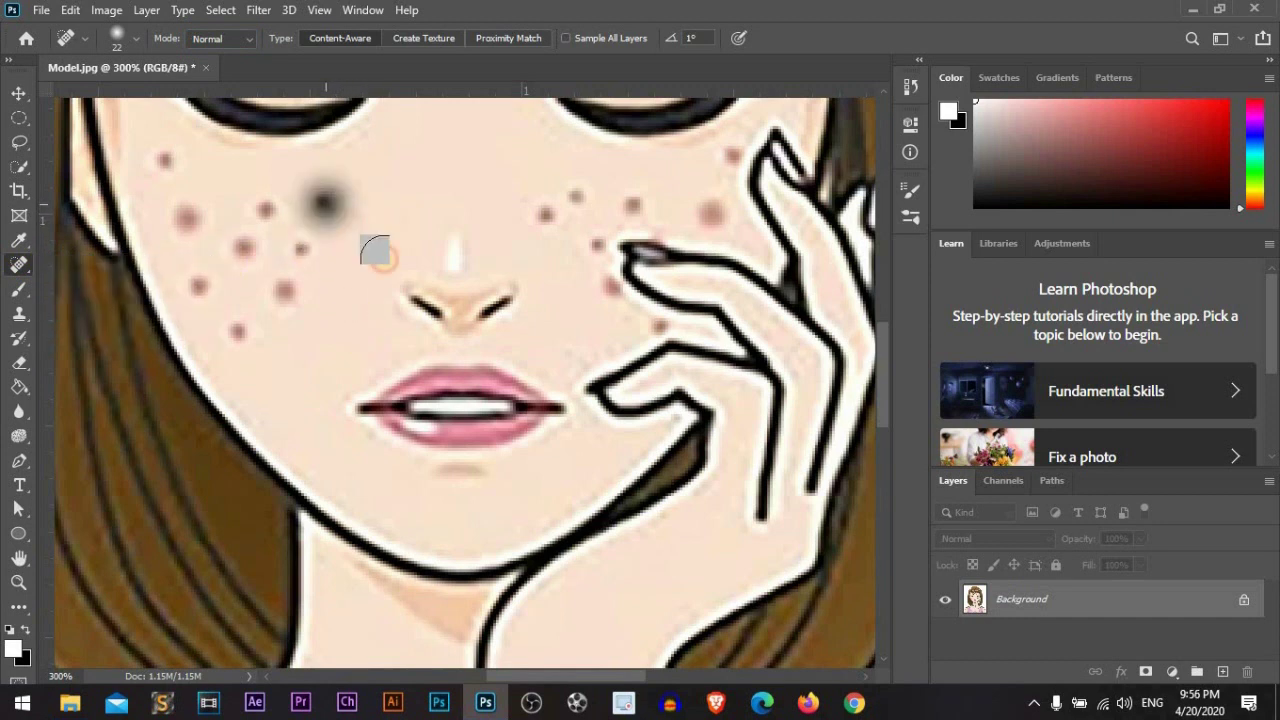
{"action": "left_click", "coordinate": [323, 195]}
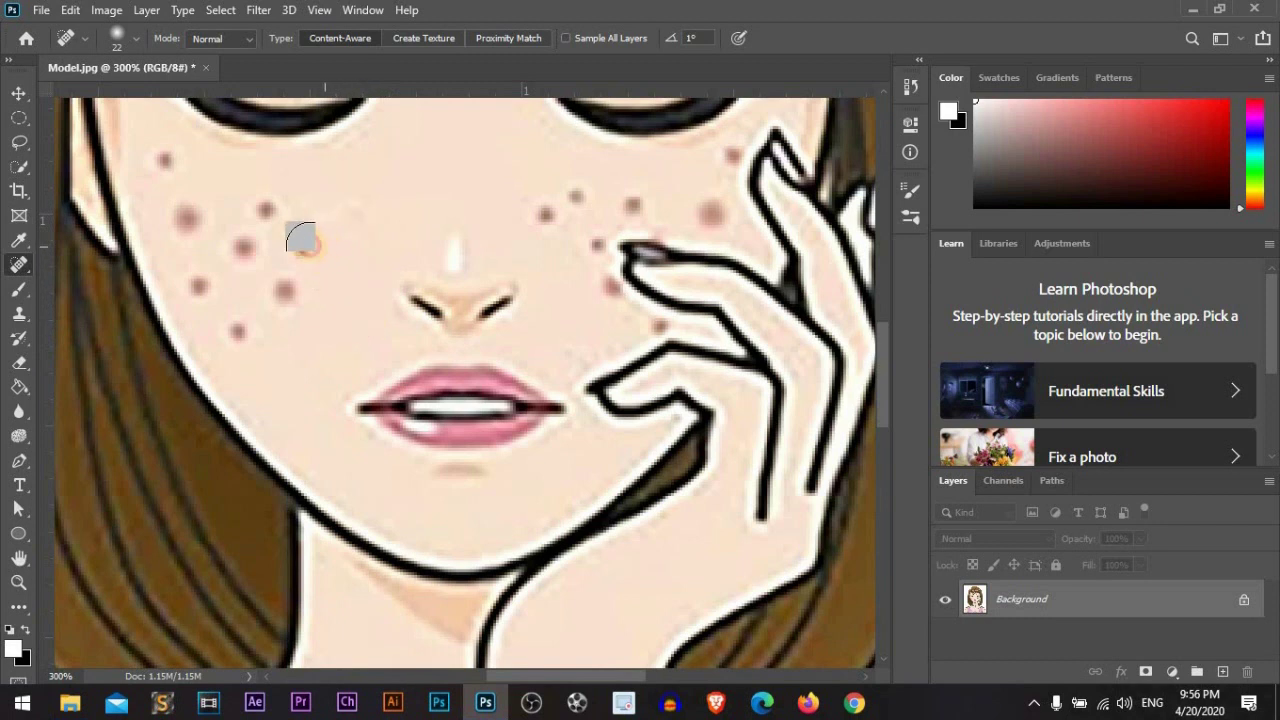
{"action": "left_click", "coordinate": [303, 245]}
{"action": "left_click", "coordinate": [288, 294]}
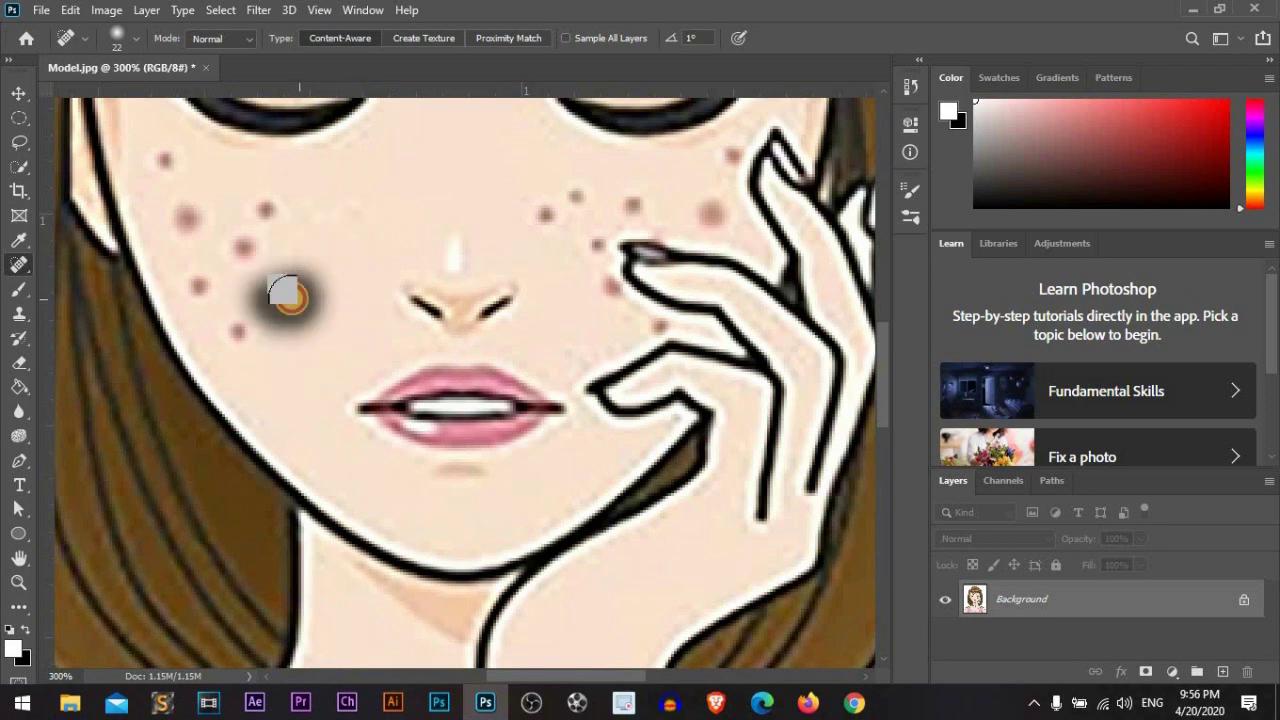
{"action": "mouse_move", "coordinate": [237, 340]}
{"action": "left_mouse_down"}
{"action": "mouse_move", "coordinate": [243, 312]}
{"action": "mouse_move", "coordinate": [240, 360]}
{"action": "left_mouse_up"}
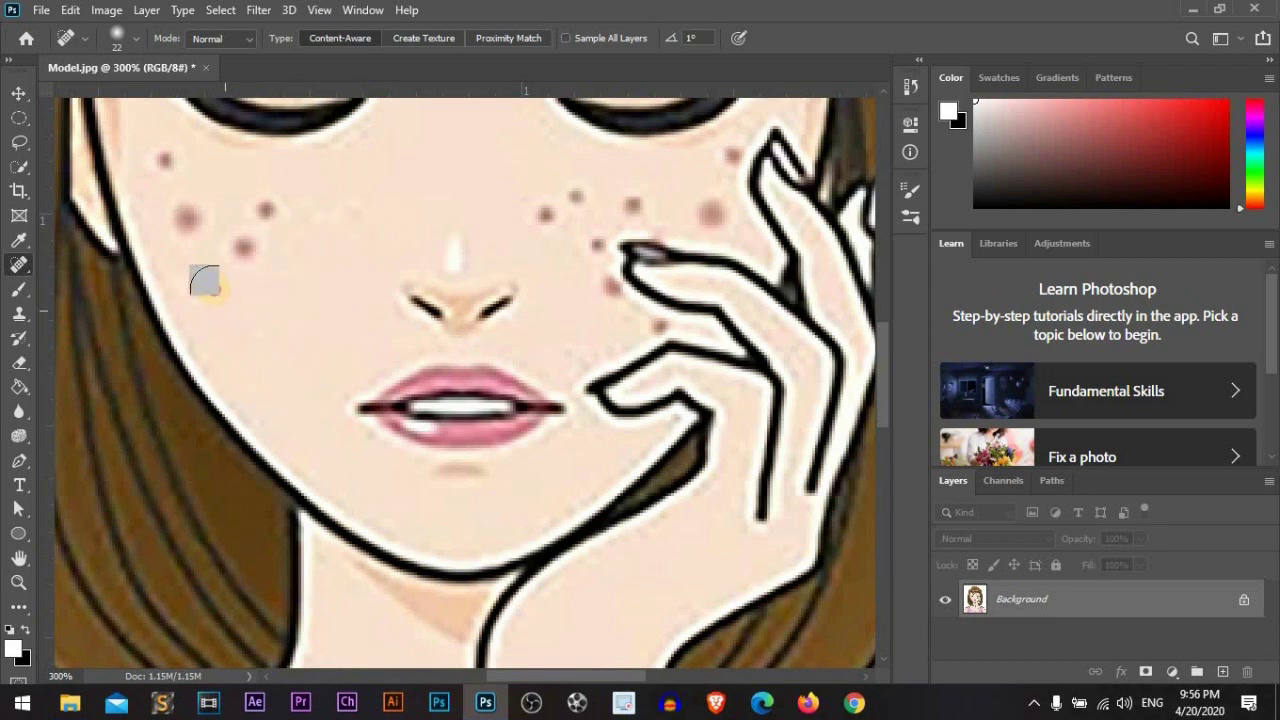
{"action": "mouse_move", "coordinate": [205, 282]}
{"action": "left_mouse_down"}
{"action": "mouse_move", "coordinate": [191, 286]}
{"action": "mouse_move", "coordinate": [237, 229]}
{"action": "mouse_move", "coordinate": [270, 222]}
{"action": "mouse_move", "coordinate": [277, 200]}
{"action": "left_mouse_up"}
{"action": "left_click_drag", "start_coordinate": [191, 220], "coordinate": [168, 198]}
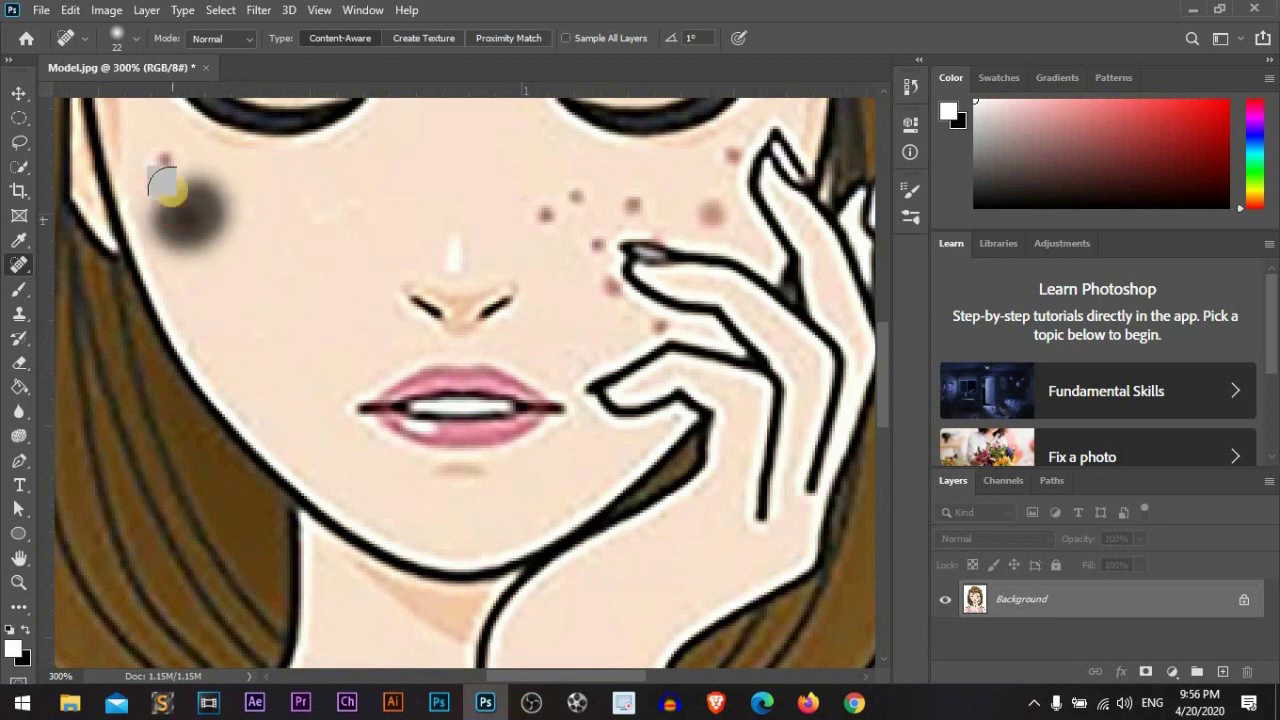
{"action": "left_click", "coordinate": [165, 160]}
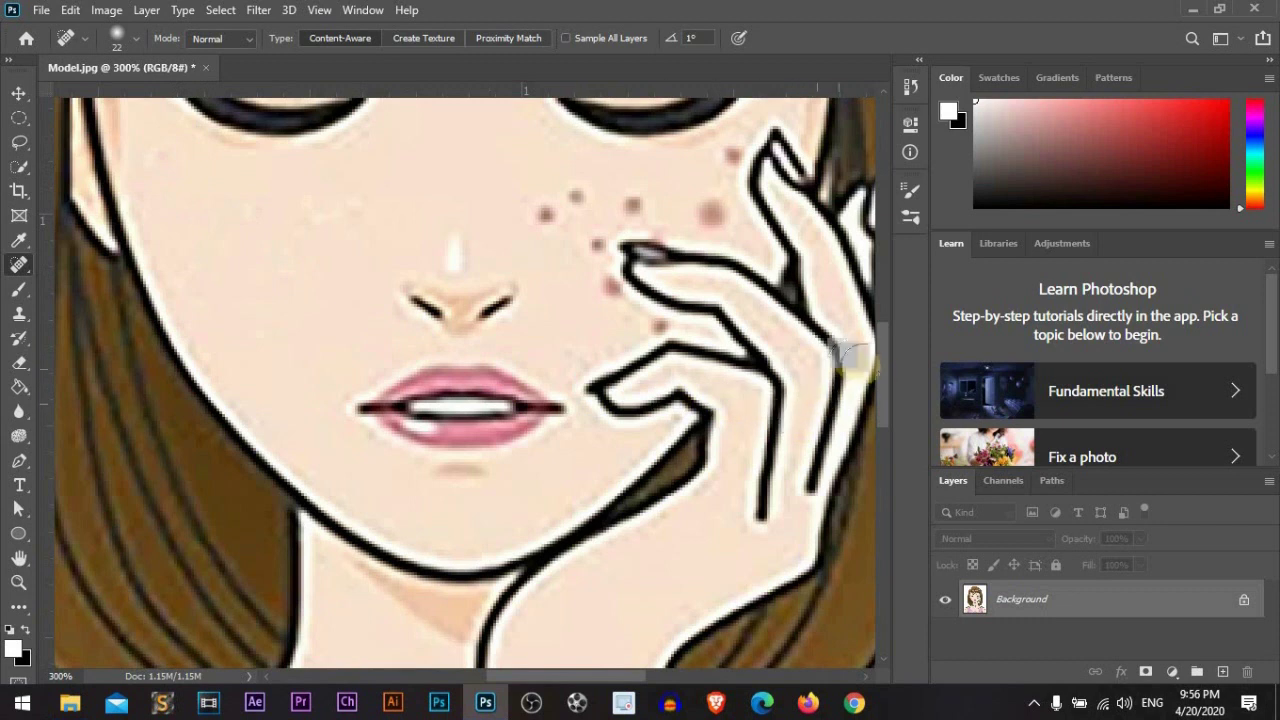
Heal the two blemishes near and just above the brow
{"action": "left_click_drag", "start_coordinate": [879, 372], "coordinate": [879, 296]}
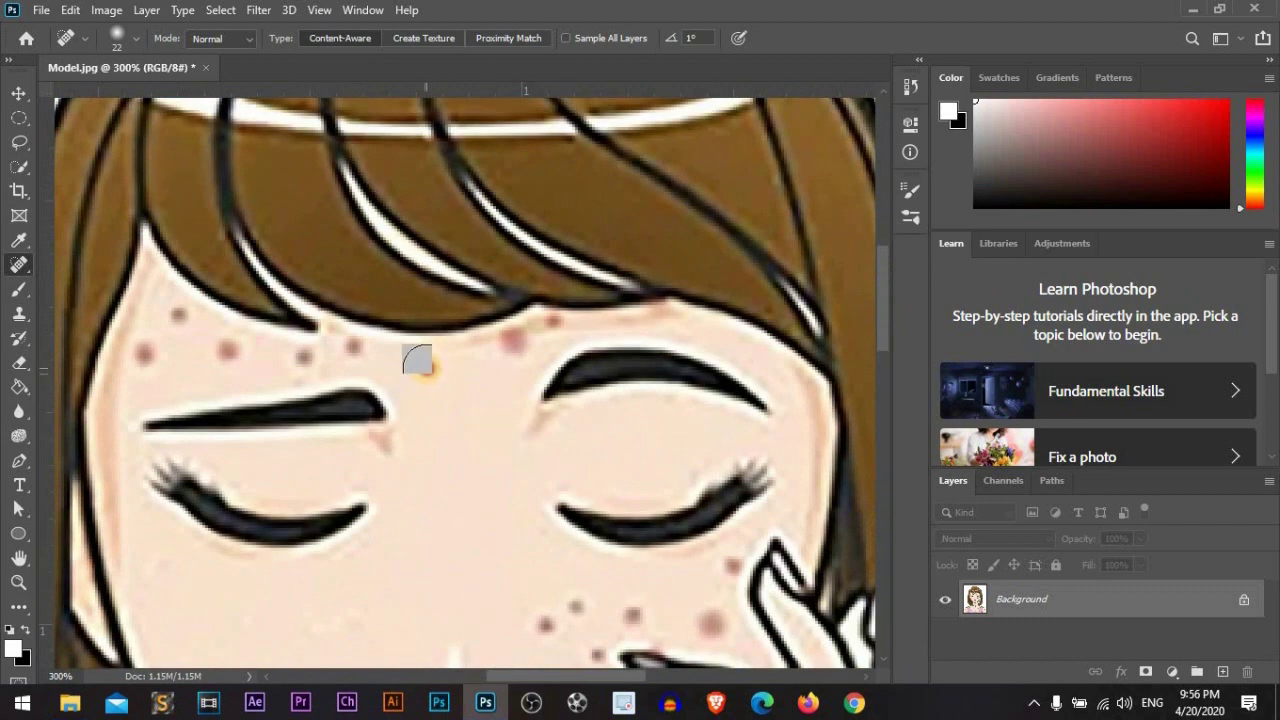
{"action": "left_click_drag", "start_coordinate": [424, 367], "coordinate": [400, 392]}
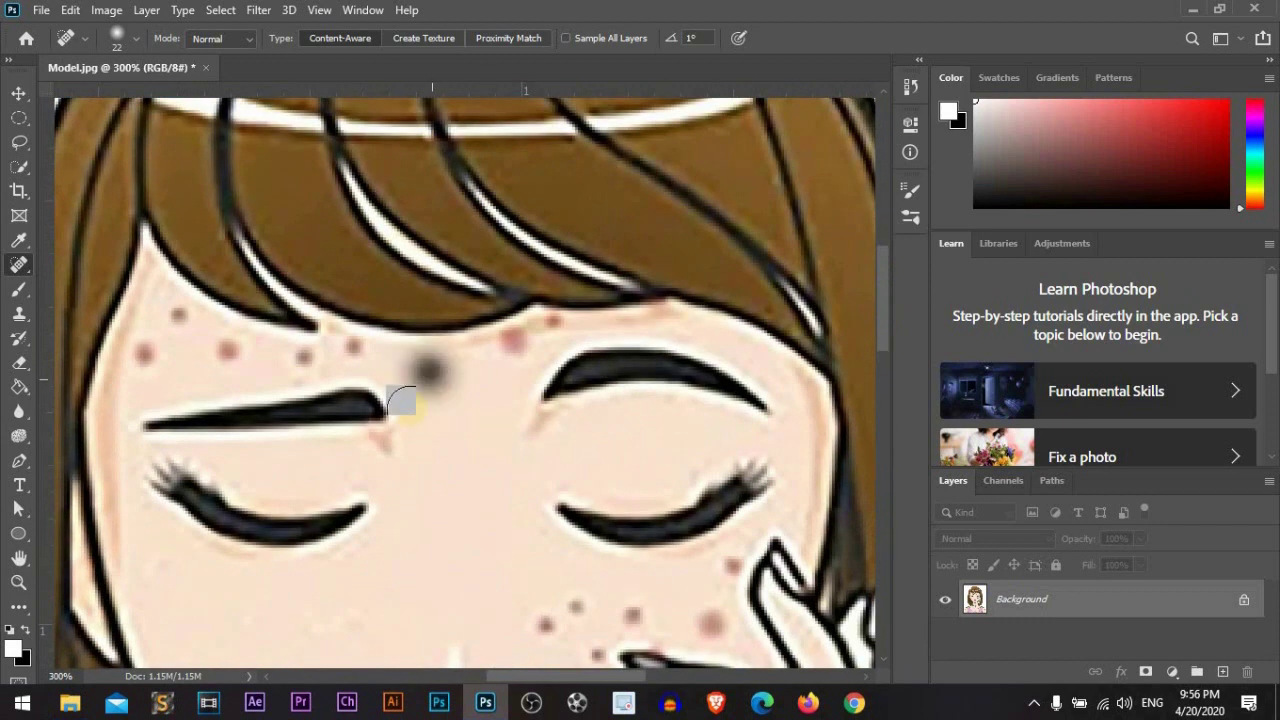
{"action": "left_click", "coordinate": [350, 348]}
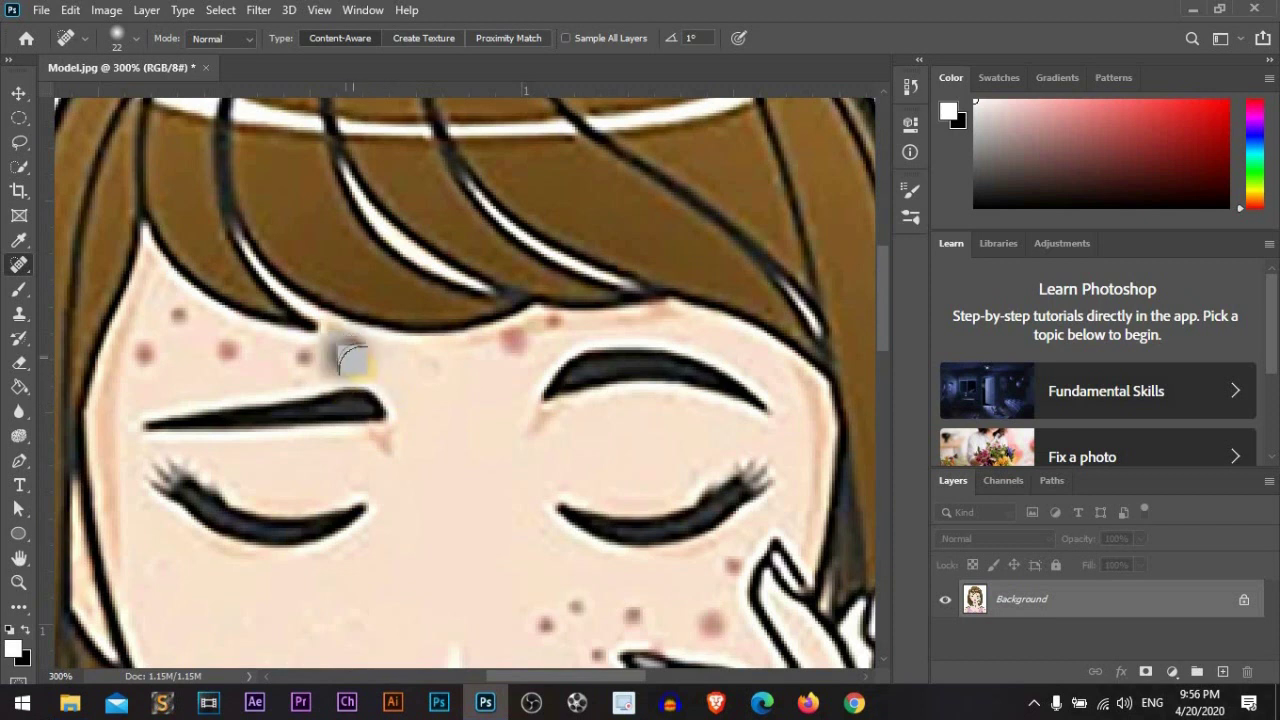
Shrink the brush to 7 px and heal the tiny red spots on the forehead
{"action": "right_click", "coordinate": [451, 367]}
{"action": "mouse_move", "coordinate": [484, 402]}
{"action": "left_mouse_down"}
{"action": "mouse_move", "coordinate": [503, 413]}
{"action": "mouse_move", "coordinate": [487, 413]}
{"action": "left_mouse_up"}
{"action": "left_click", "coordinate": [310, 360]}
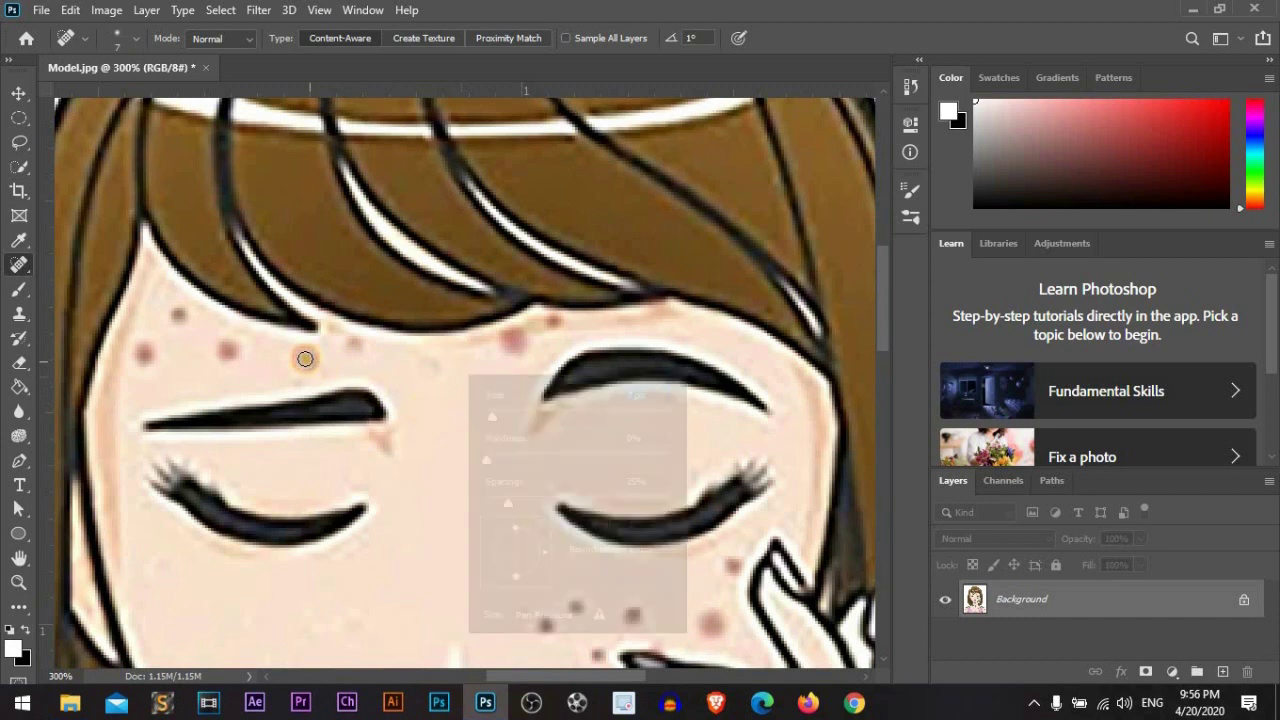
{"action": "left_click", "coordinate": [301, 357]}
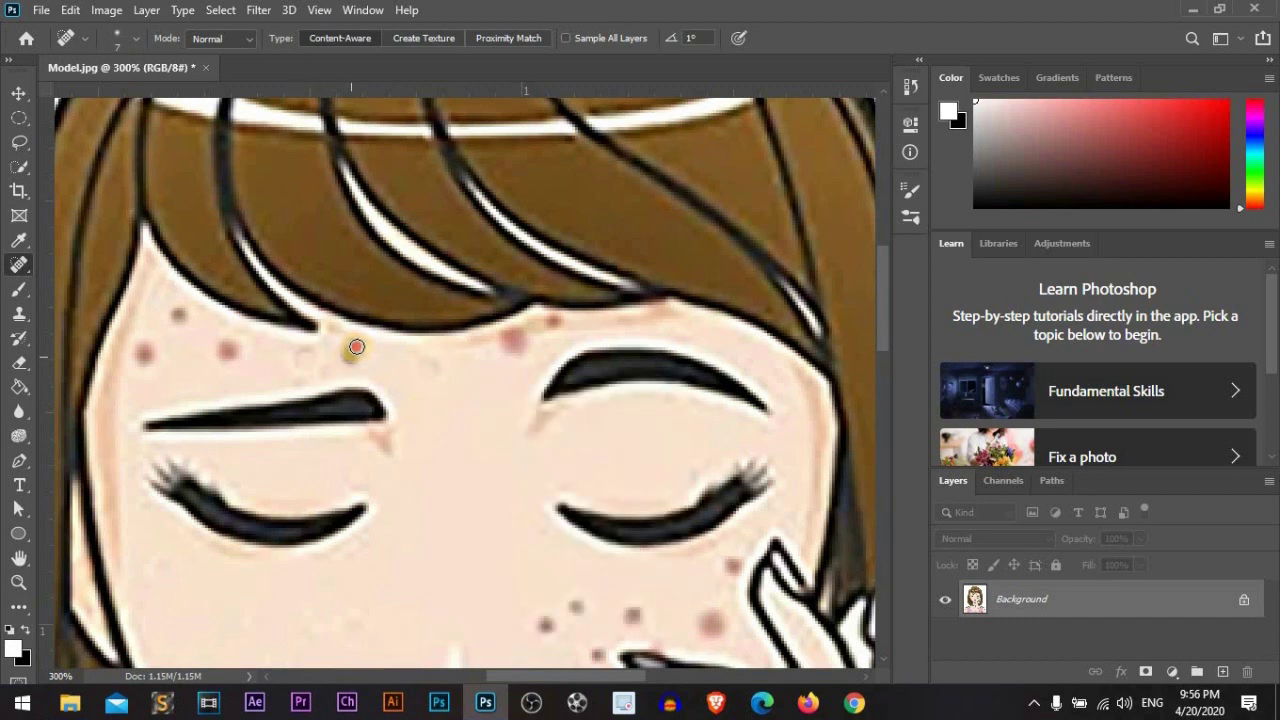
{"action": "left_click", "coordinate": [350, 343]}
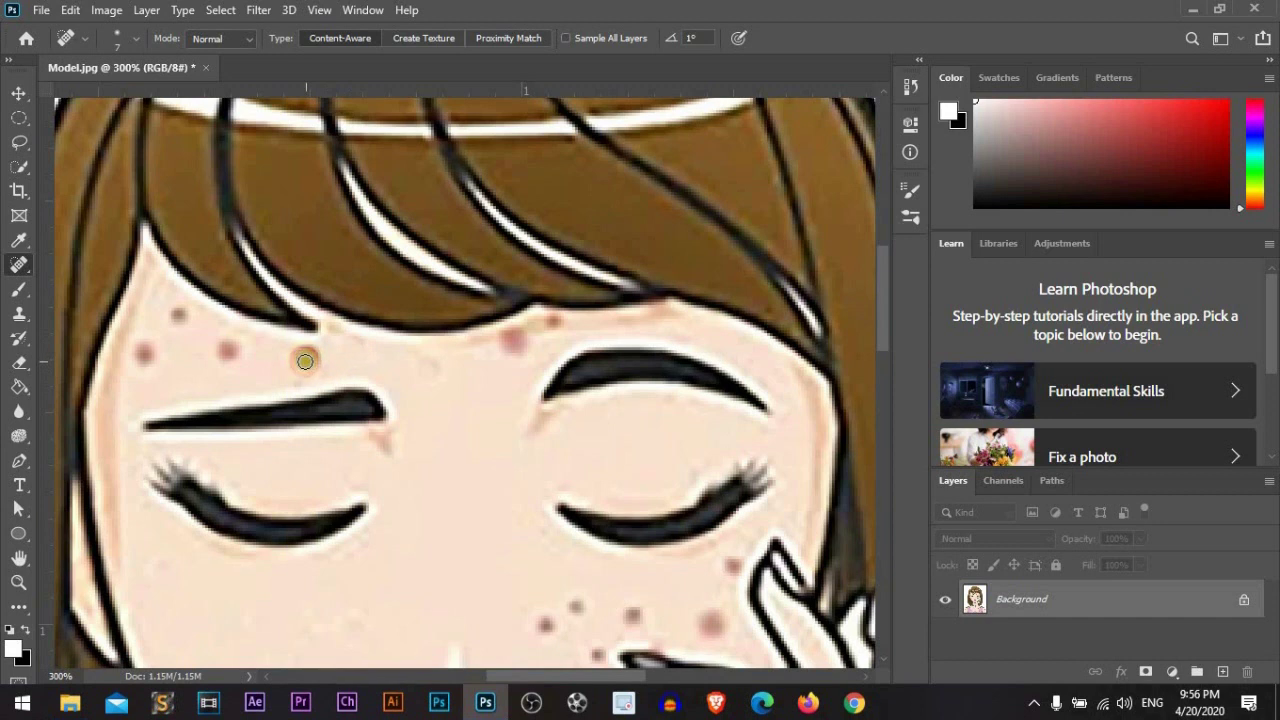
{"action": "left_click", "coordinate": [305, 361]}
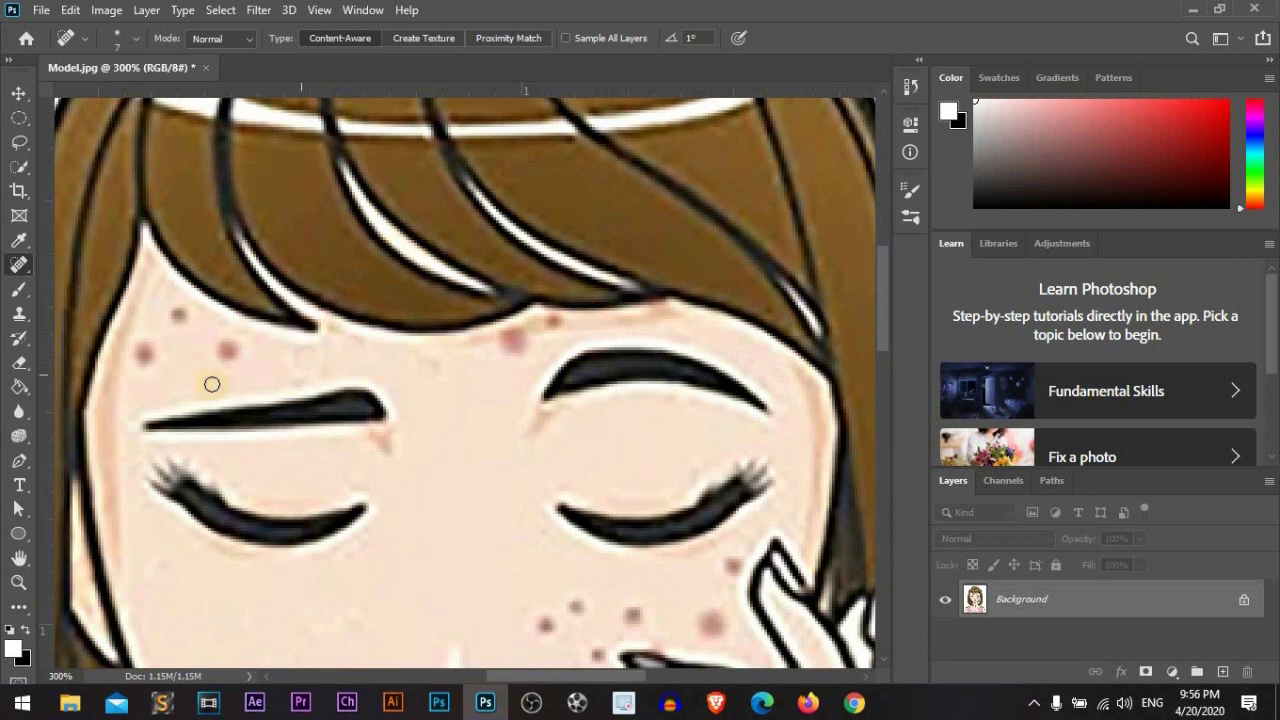
{"action": "left_click", "coordinate": [302, 355]}
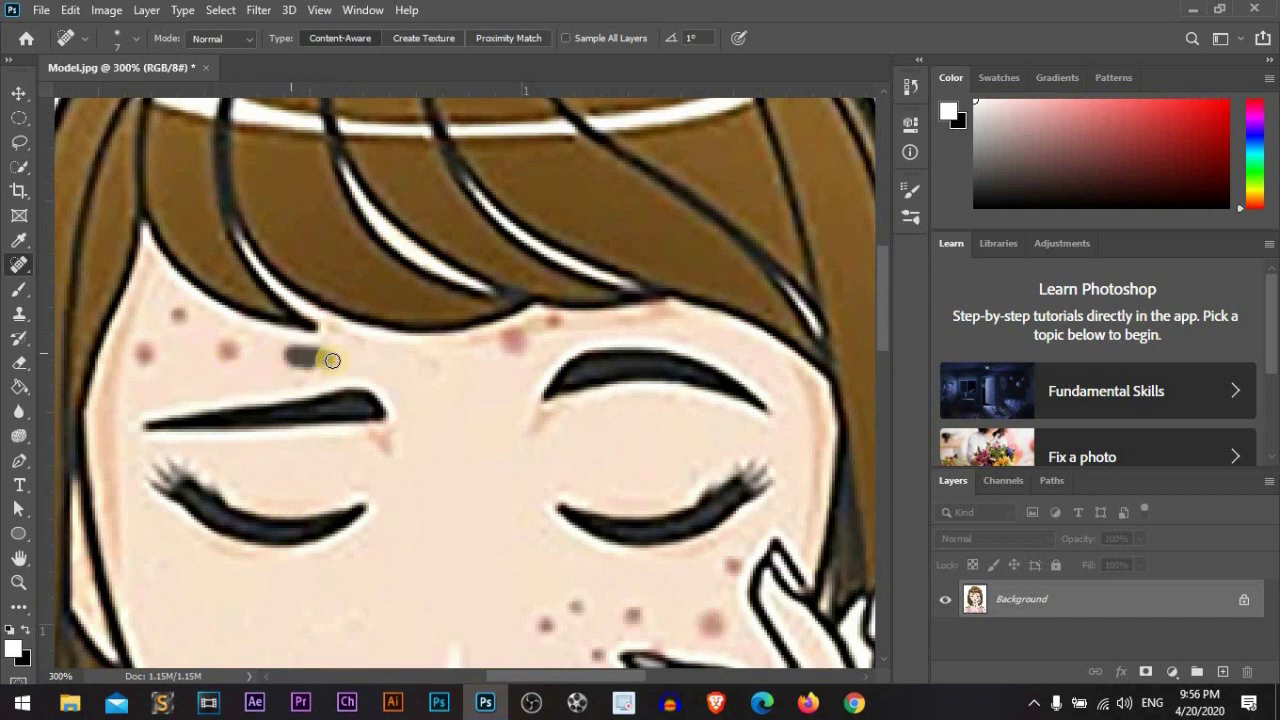
Heal the remaining forehead blemishes, including above the right eyebrow and along the hairline
{"action": "left_click", "coordinate": [218, 348]}
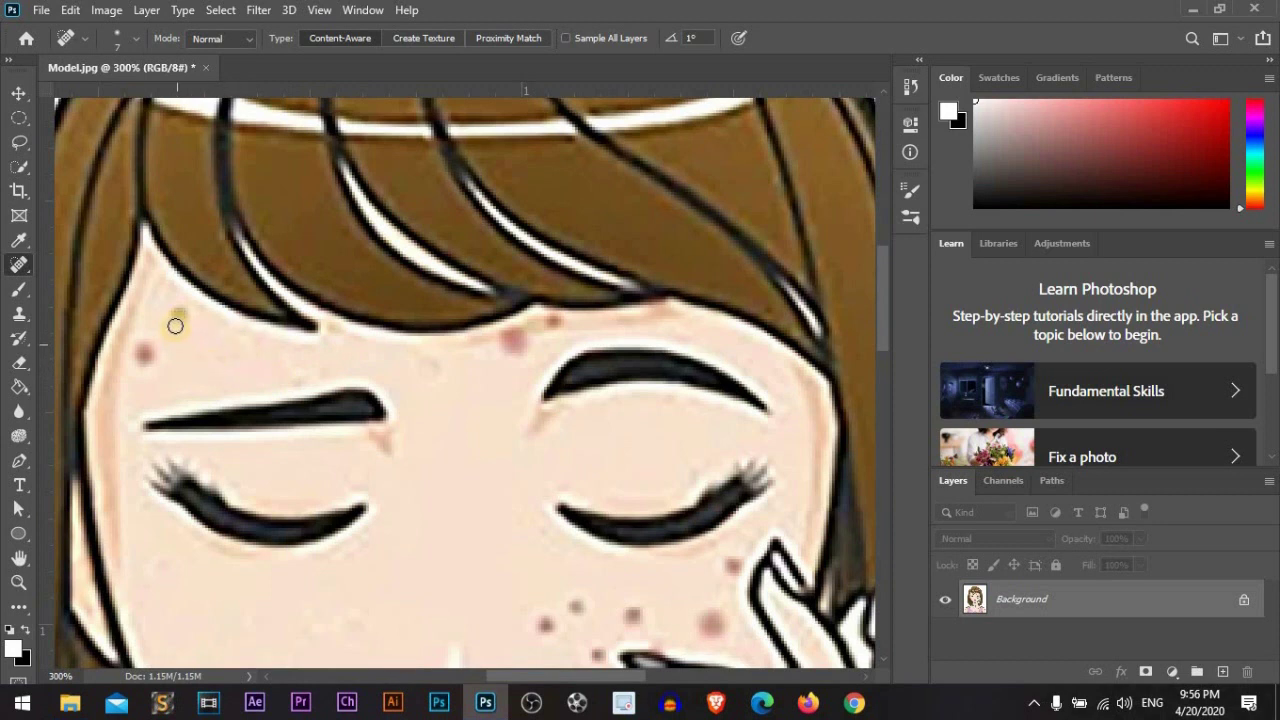
{"action": "left_click", "coordinate": [146, 350]}
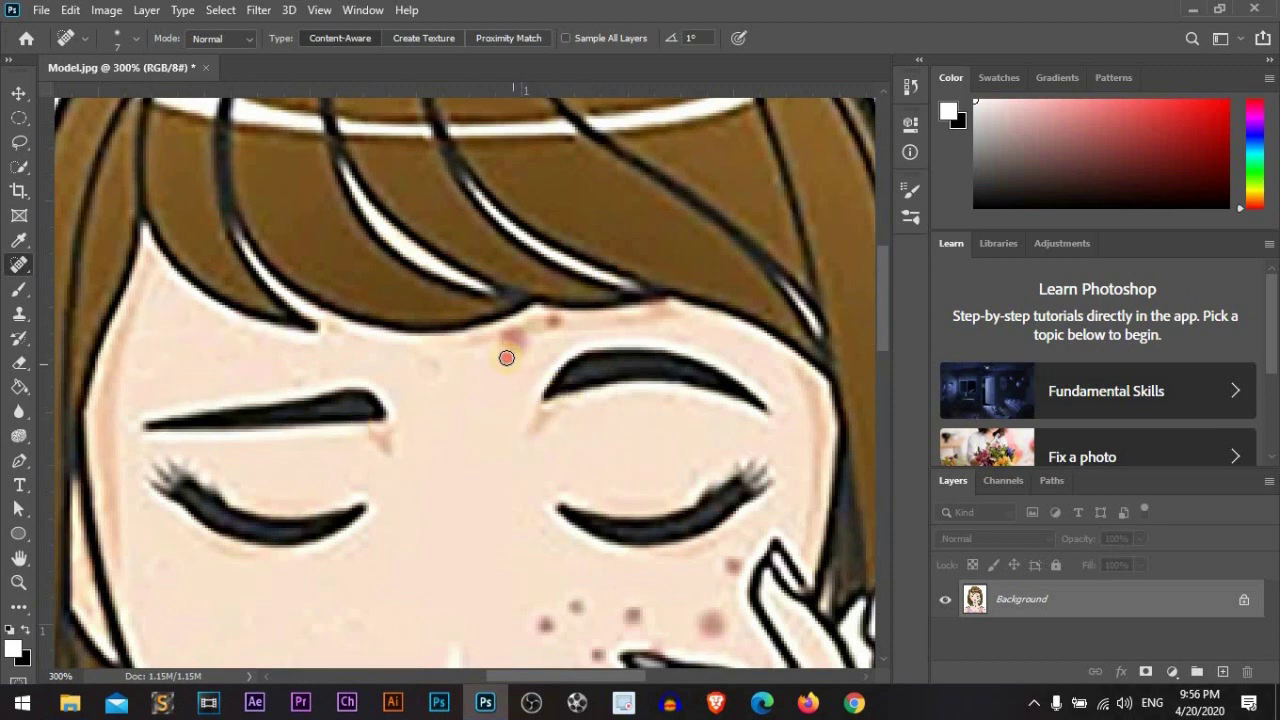
{"action": "left_click", "coordinate": [510, 338]}
{"action": "left_click", "coordinate": [560, 334]}
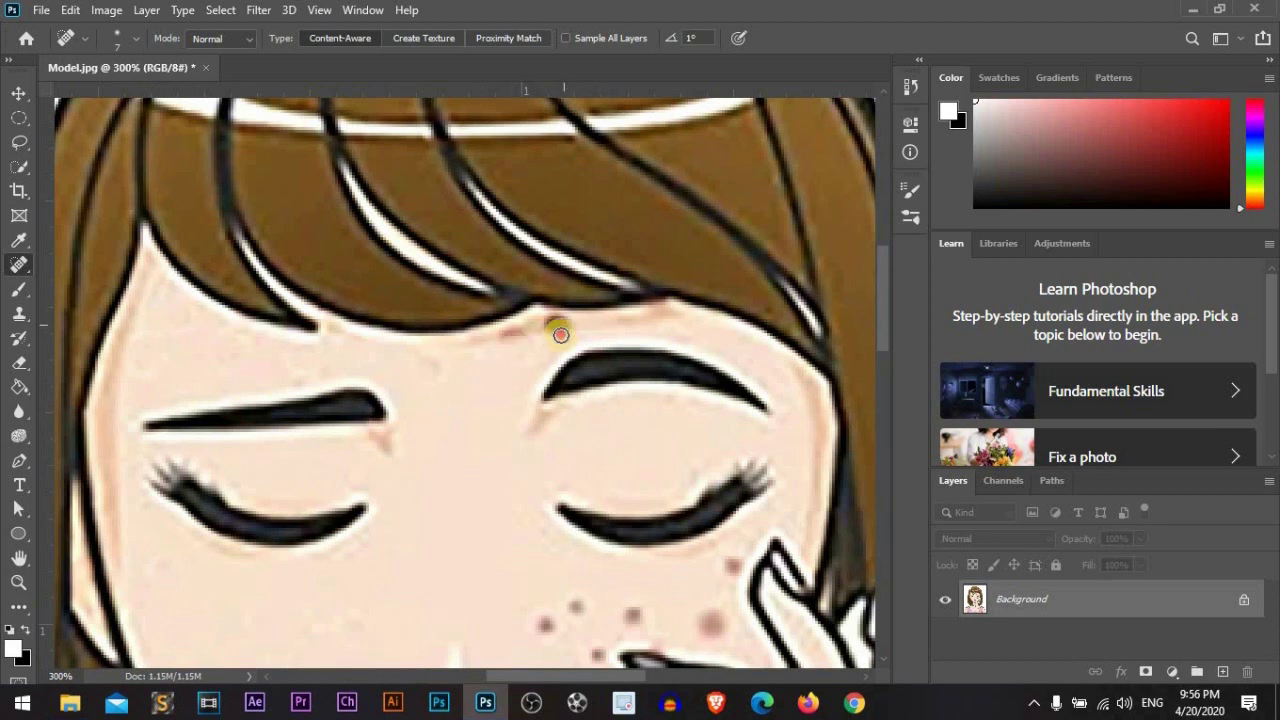
{"action": "mouse_move", "coordinate": [534, 360]}
{"action": "left_mouse_down"}
{"action": "mouse_move", "coordinate": [501, 347]}
{"action": "mouse_move", "coordinate": [561, 331]}
{"action": "mouse_move", "coordinate": [542, 328]}
{"action": "mouse_move", "coordinate": [568, 335]}
{"action": "mouse_move", "coordinate": [520, 342]}
{"action": "left_mouse_up"}
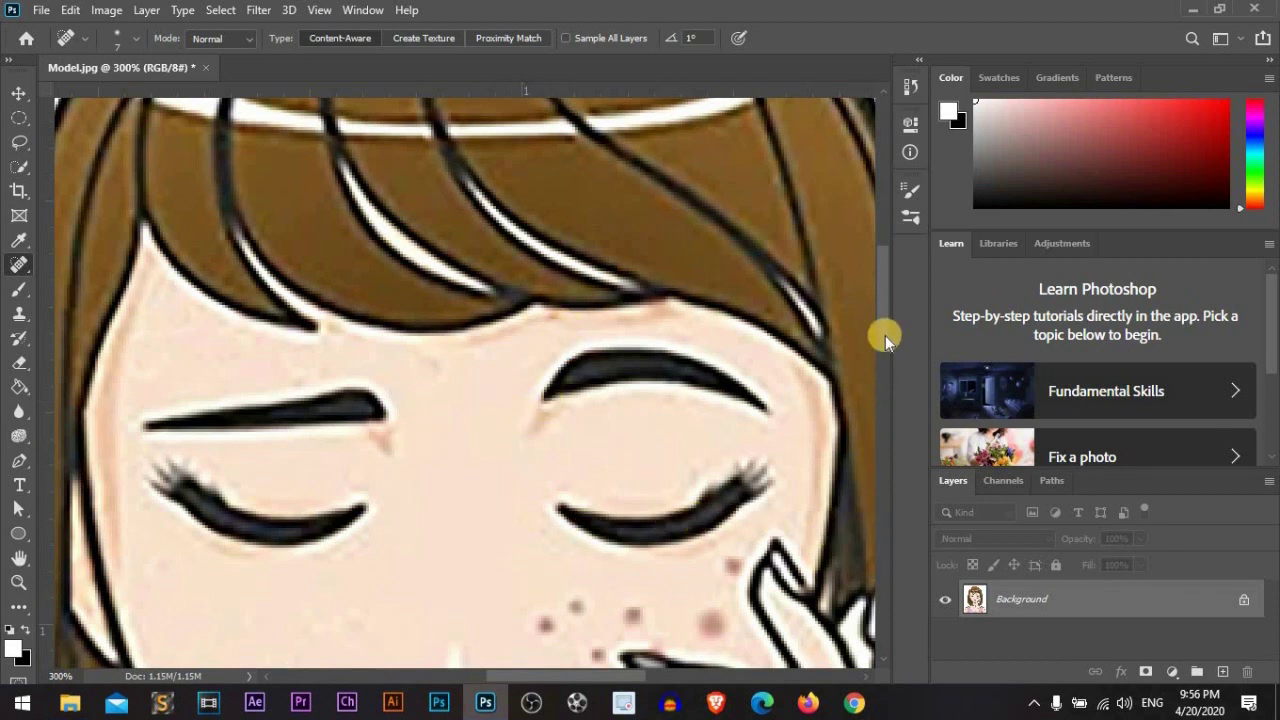
{"action": "left_click_drag", "start_coordinate": [885, 335], "coordinate": [889, 393]}
{"action": "left_click_drag", "start_coordinate": [586, 674], "coordinate": [612, 680]}
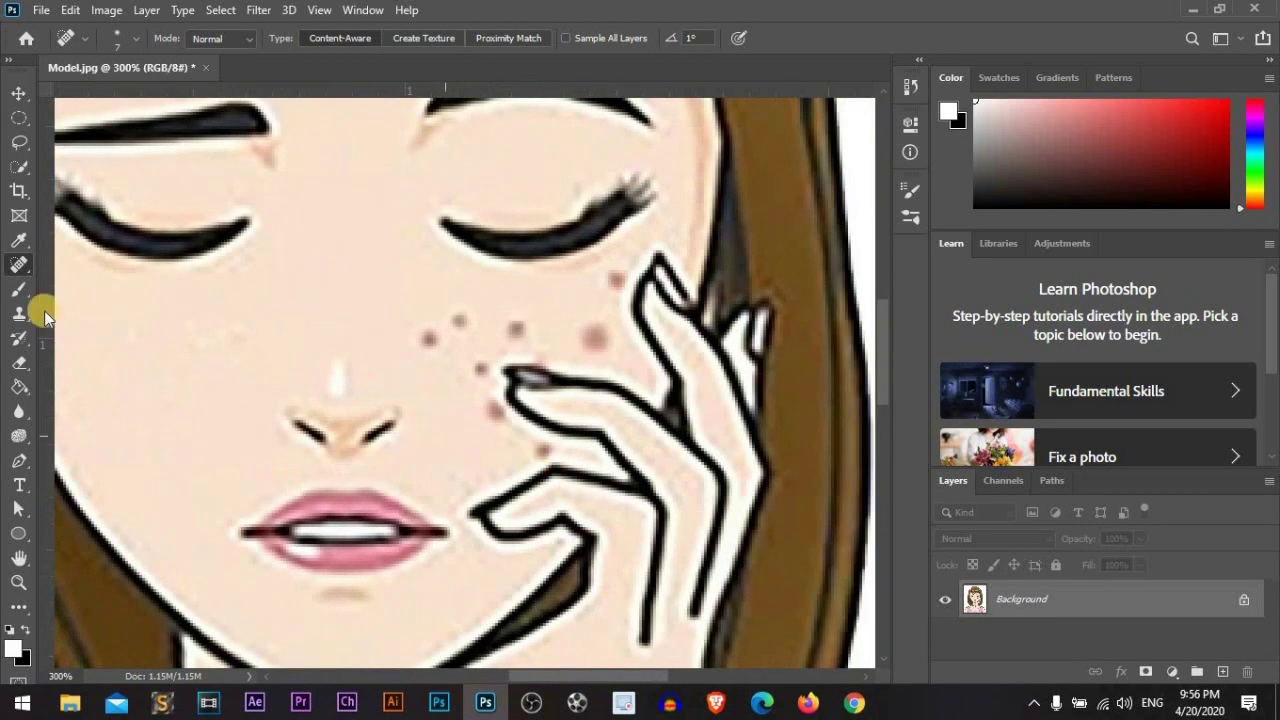
{"action": "left_click_drag", "start_coordinate": [13, 268], "coordinate": [142, 282]}
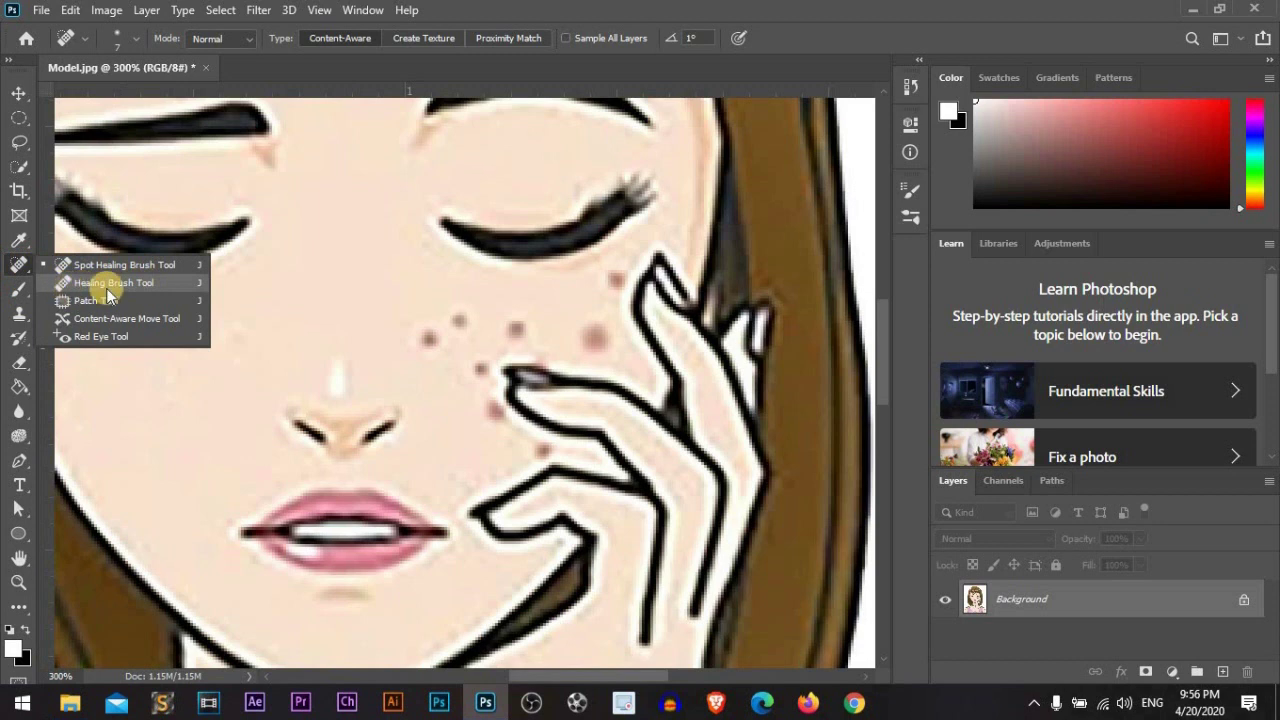
Switch to the Healing Brush Tool with an 8 px, 0% hardness tip in Normal mode
{"action": "left_click", "coordinate": [171, 284]}
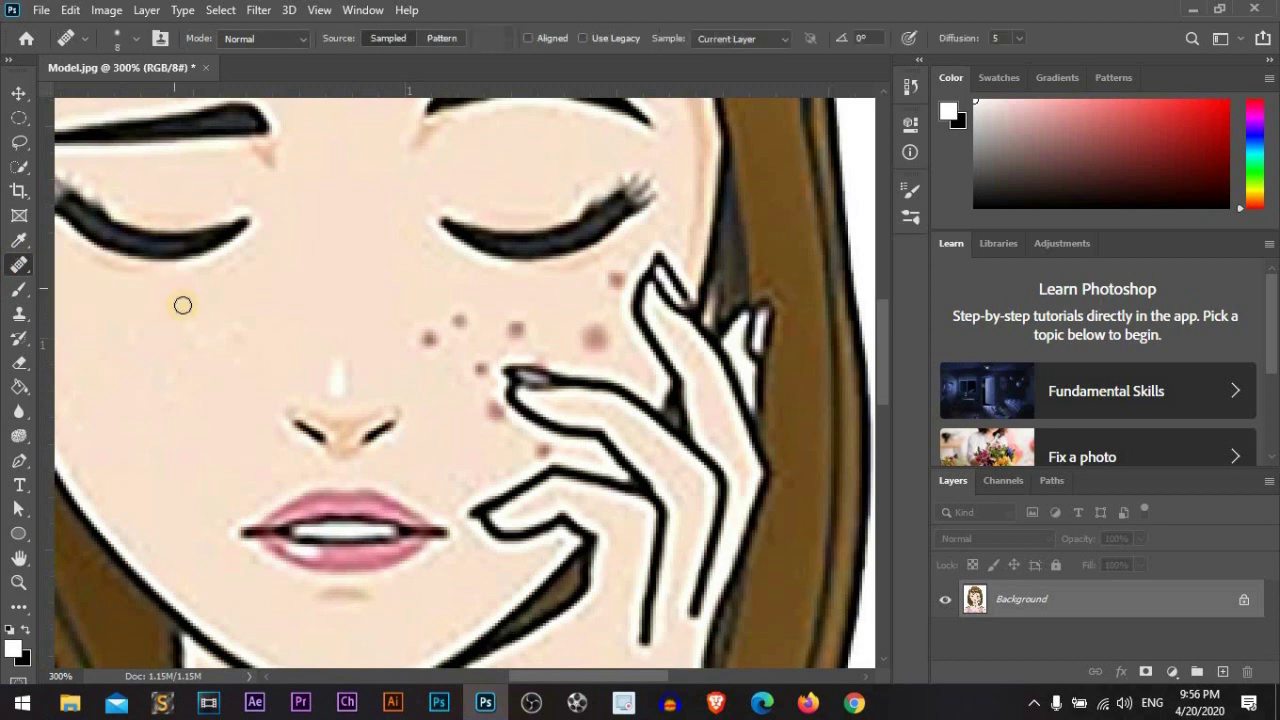
{"action": "left_click", "coordinate": [140, 45]}
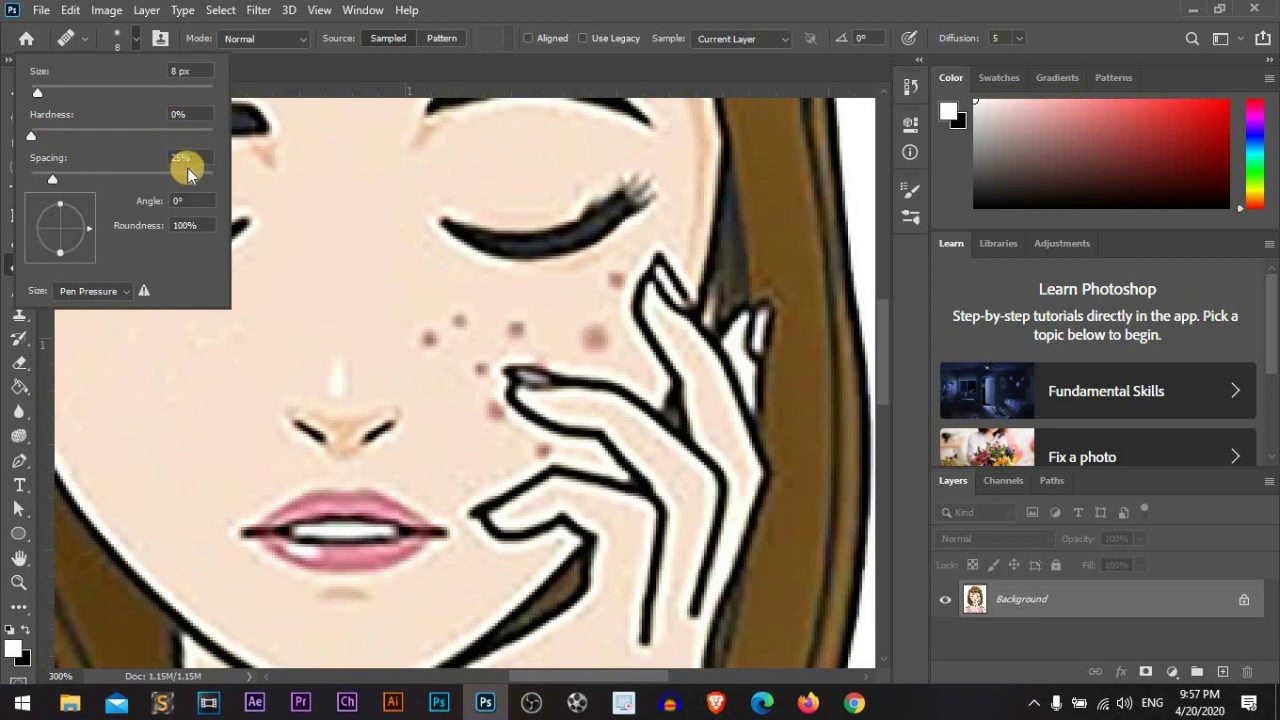
{"action": "left_click", "coordinate": [267, 39]}
{"action": "left_click", "coordinate": [267, 39]}
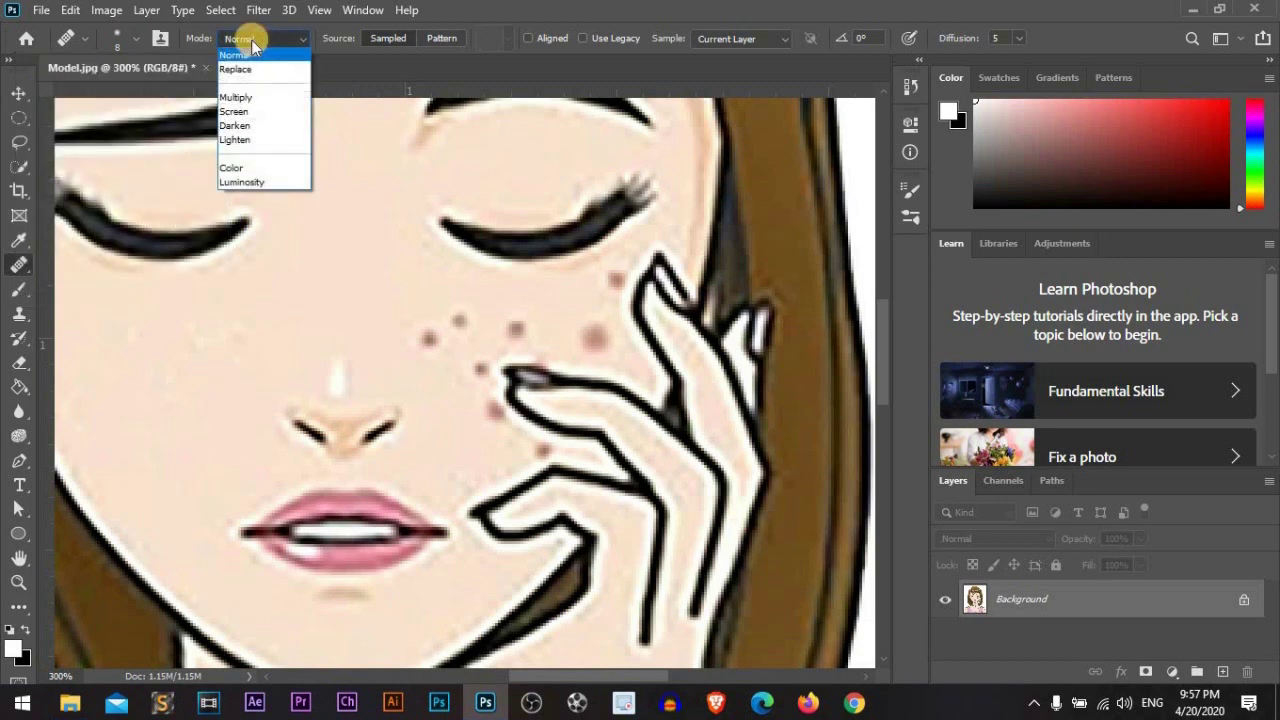
{"action": "left_click", "coordinate": [276, 38]}
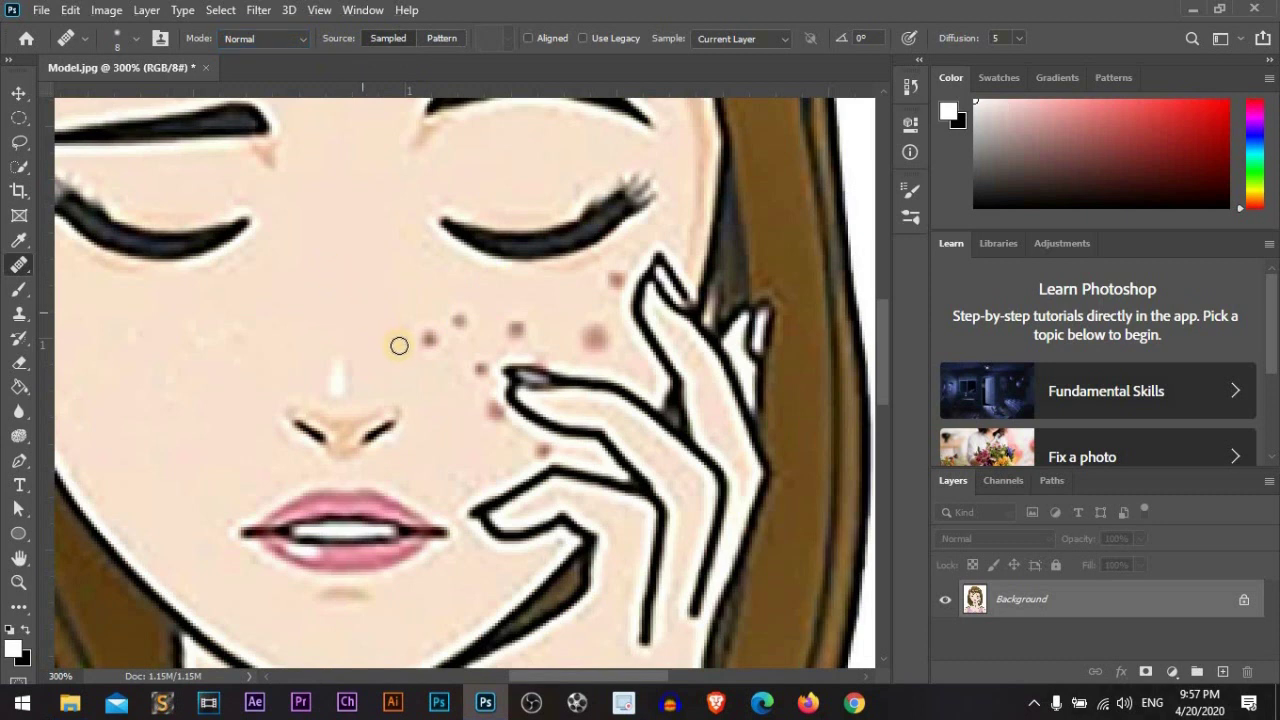
Paint the Healing Brush over the freckles near the nose, the large red spot, and the finger spot
{"action": "mouse_move", "coordinate": [416, 344]}
{"action": "left_mouse_down"}
{"action": "mouse_move", "coordinate": [466, 345]}
{"action": "mouse_move", "coordinate": [466, 317]}
{"action": "mouse_move", "coordinate": [459, 330]}
{"action": "mouse_move", "coordinate": [512, 338]}
{"action": "mouse_move", "coordinate": [520, 321]}
{"action": "mouse_move", "coordinate": [517, 336]}
{"action": "mouse_move", "coordinate": [601, 339]}
{"action": "mouse_move", "coordinate": [600, 326]}
{"action": "mouse_move", "coordinate": [597, 344]}
{"action": "mouse_move", "coordinate": [616, 268]}
{"action": "mouse_move", "coordinate": [605, 312]}
{"action": "left_mouse_up"}
{"action": "left_click_drag", "start_coordinate": [476, 361], "coordinate": [490, 411]}
{"action": "left_click", "coordinate": [546, 455]}
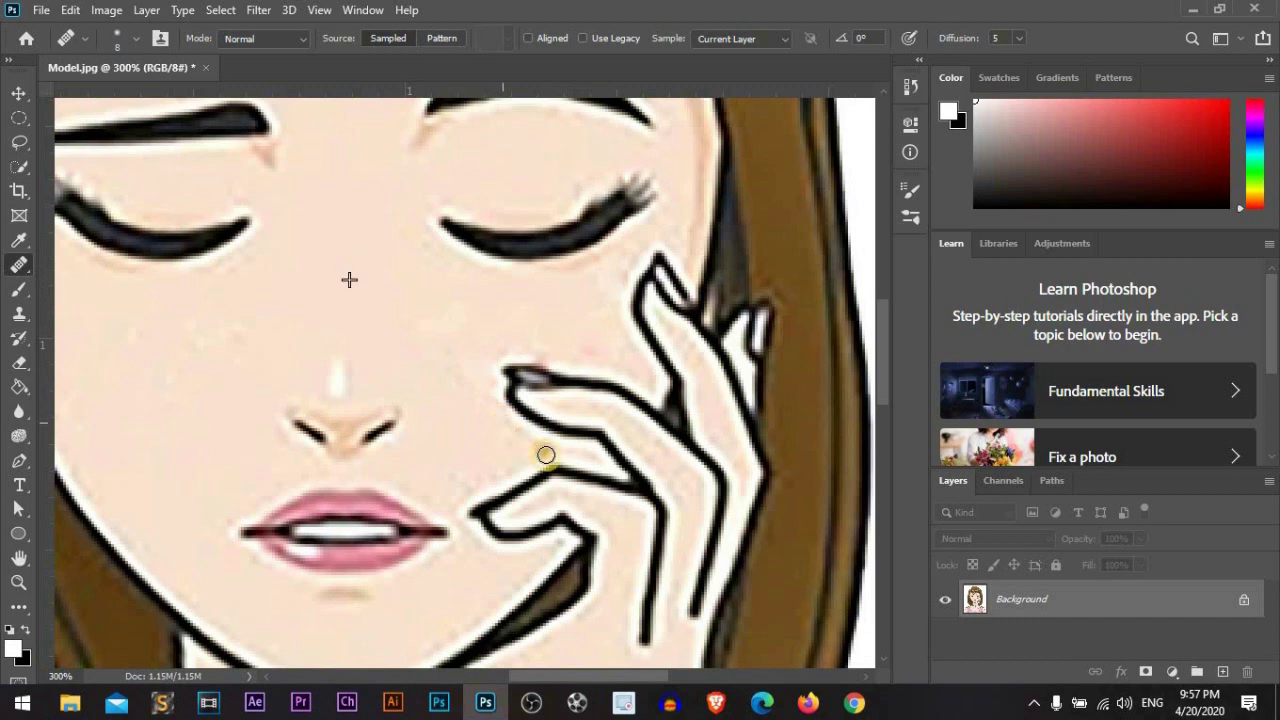
{"action": "mouse_move", "coordinate": [544, 458]}
{"action": "left_mouse_down"}
{"action": "mouse_move", "coordinate": [487, 468]}
{"action": "mouse_move", "coordinate": [550, 449]}
{"action": "mouse_move", "coordinate": [497, 460]}
{"action": "mouse_move", "coordinate": [537, 468]}
{"action": "mouse_move", "coordinate": [549, 464]}
{"action": "left_mouse_up"}
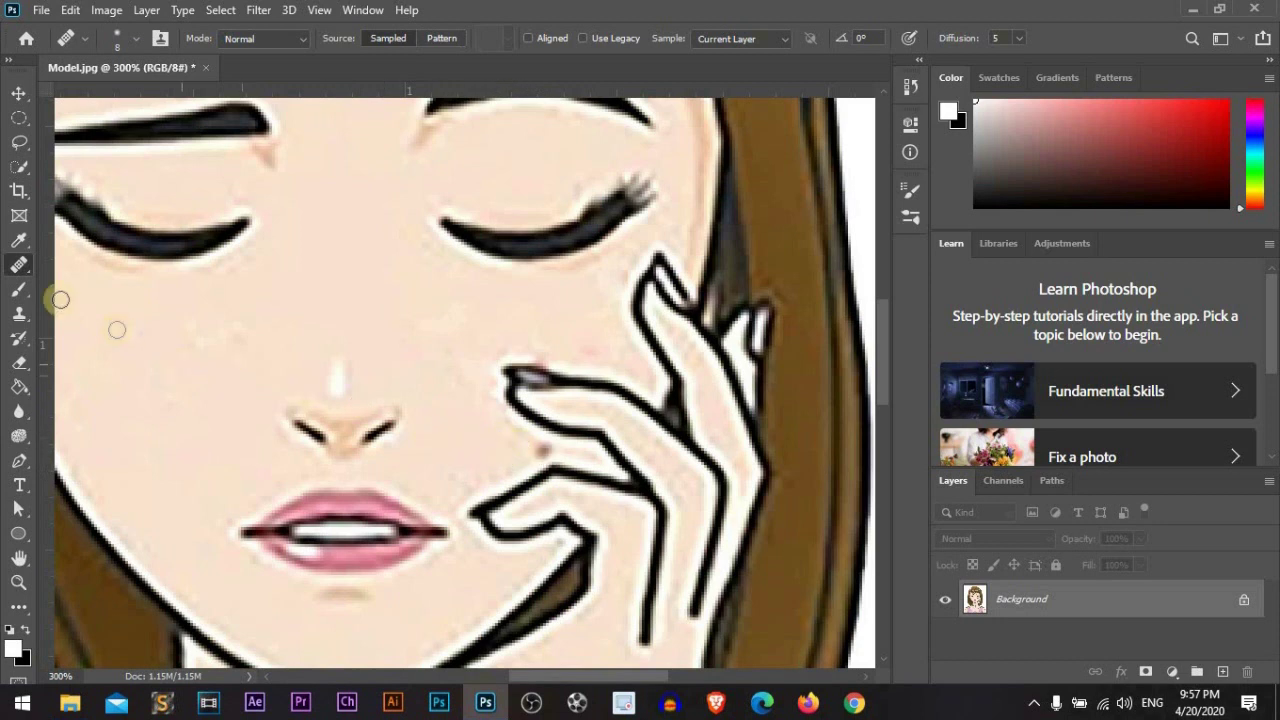
Switch to the Spot Healing Brush and heal the four leftover cheek spots near the fingers
{"action": "right_click", "coordinate": [19, 264]}
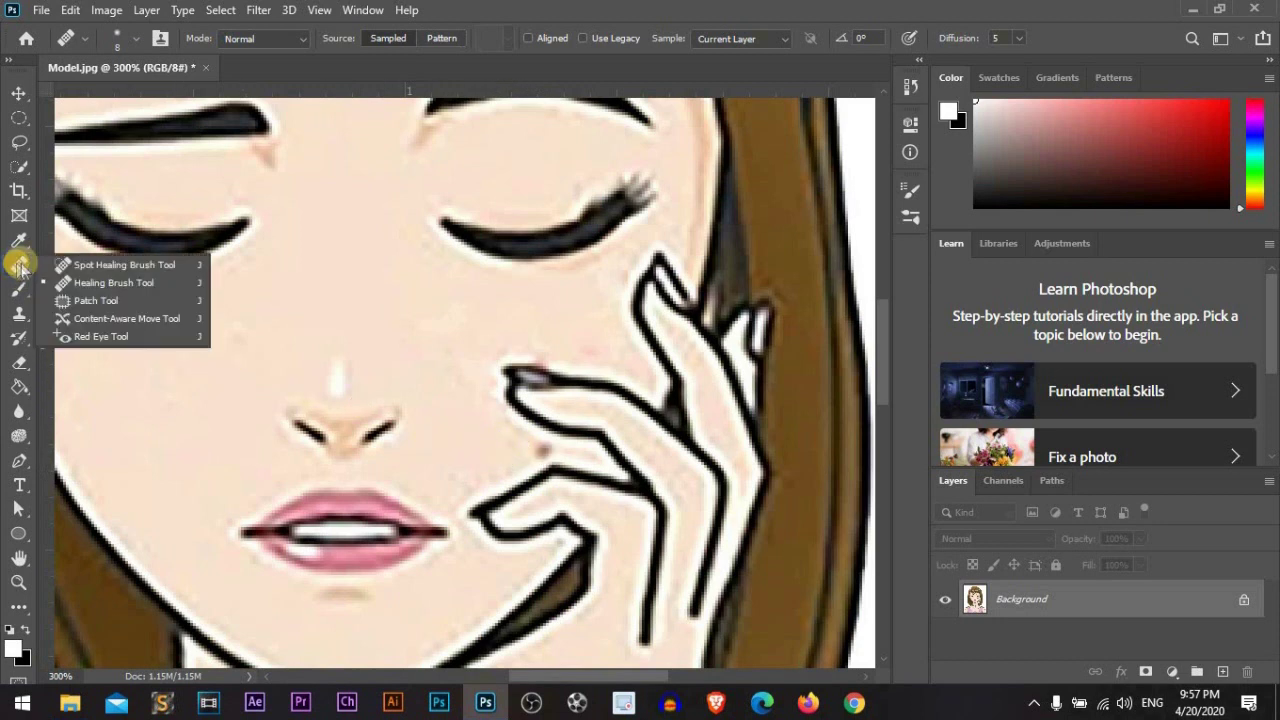
{"action": "left_click", "coordinate": [124, 265]}
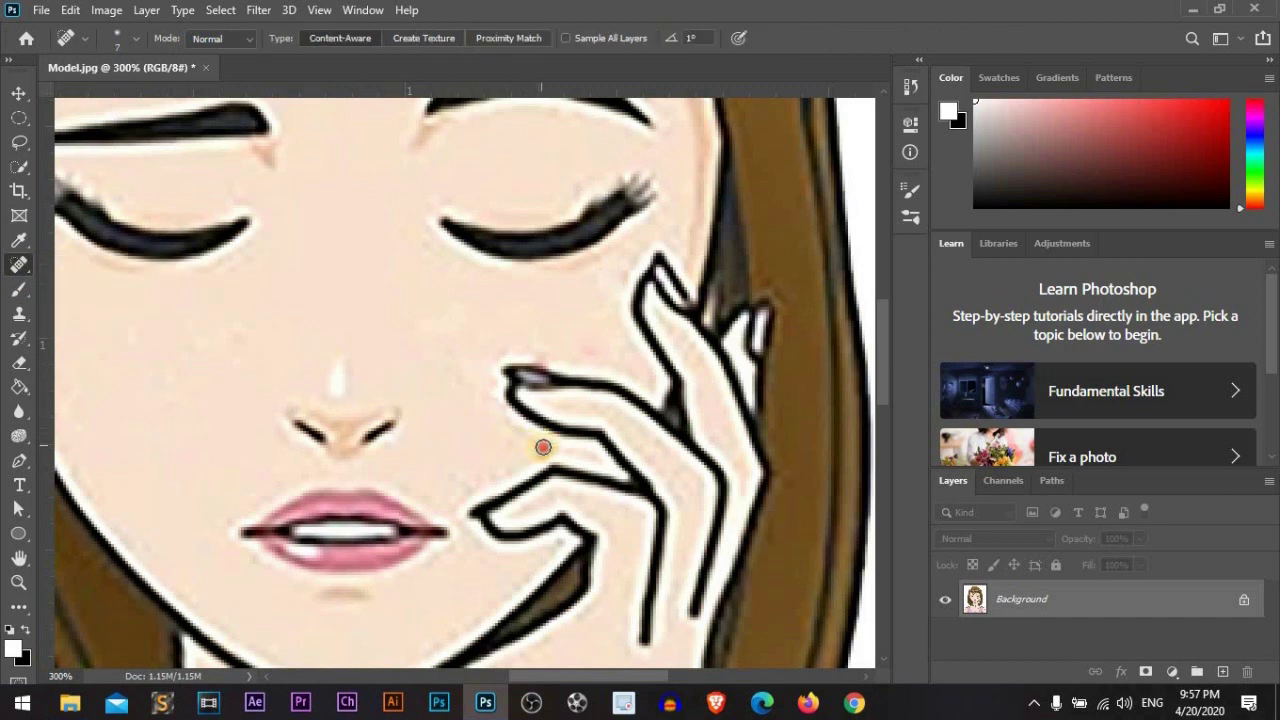
{"action": "left_click", "coordinate": [535, 452]}
{"action": "left_click", "coordinate": [547, 449]}
{"action": "left_click", "coordinate": [601, 287]}
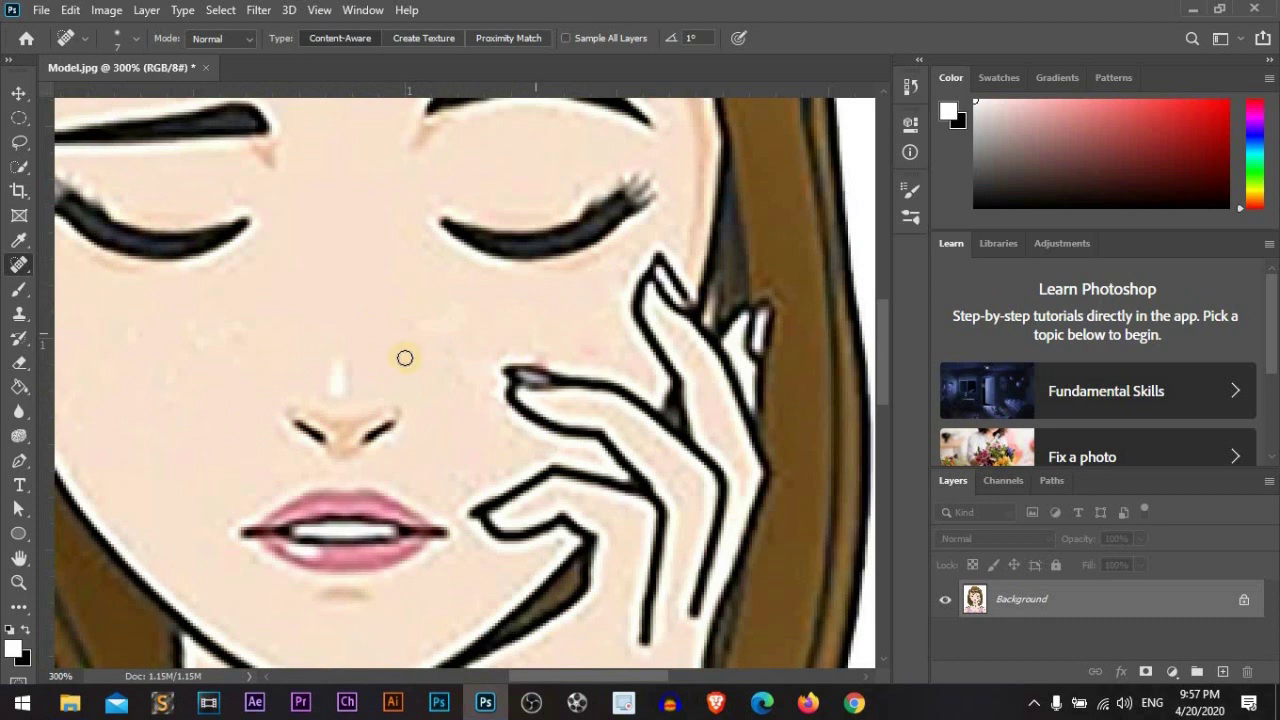
{"action": "left_click", "coordinate": [440, 314]}
{"action": "key", "text": "ctrl+0"}
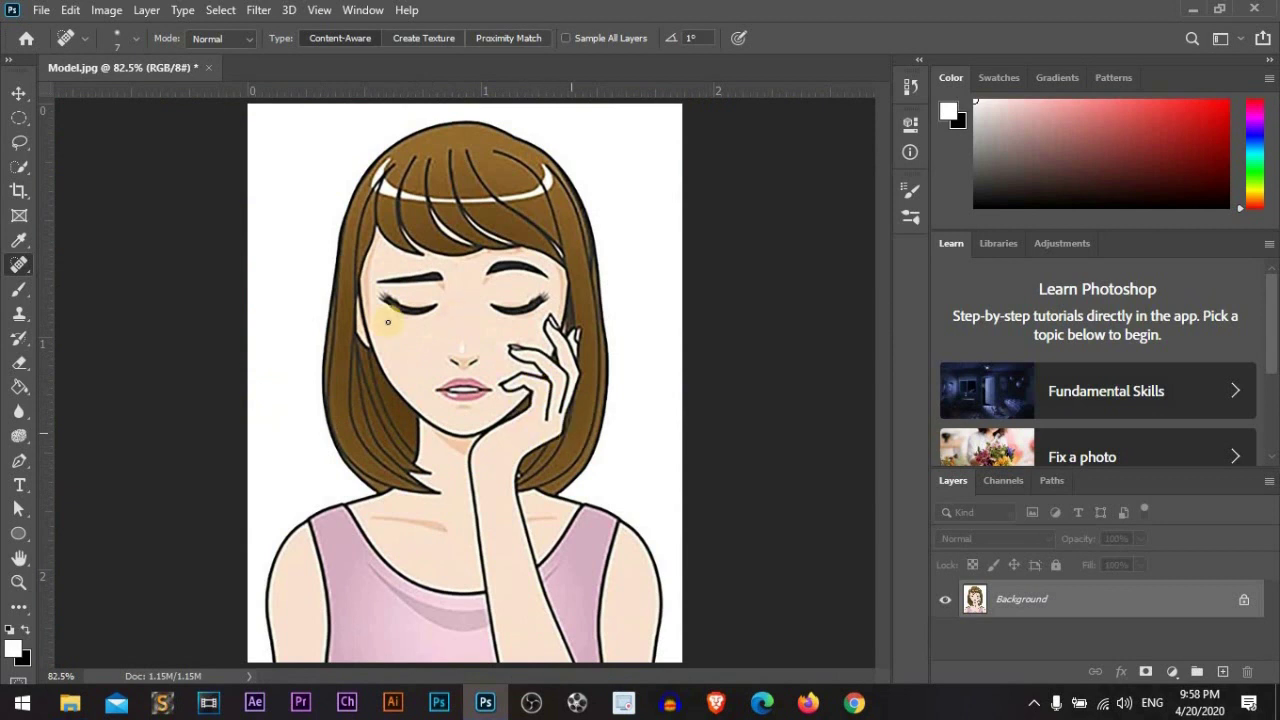
Reselect the source-sampling Healing Brush and zoom in to 300% on the face
{"action": "right_click", "coordinate": [19, 264]}
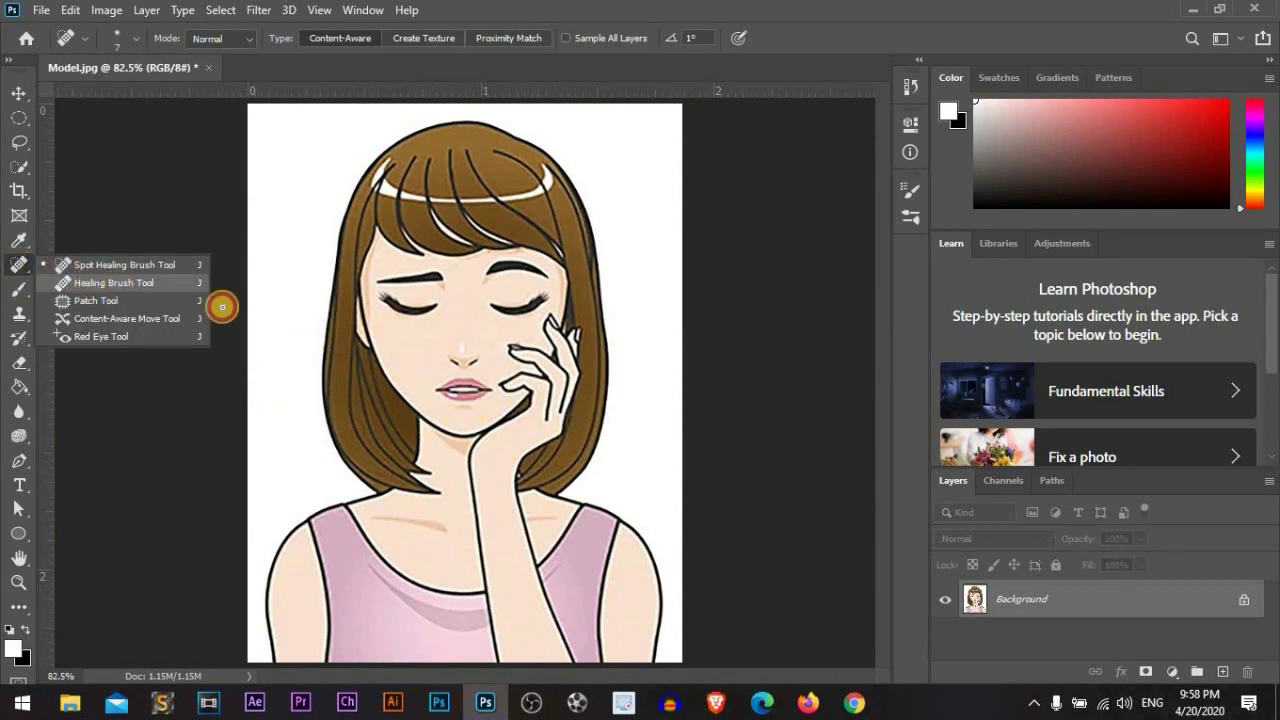
{"action": "left_click", "coordinate": [113, 282]}
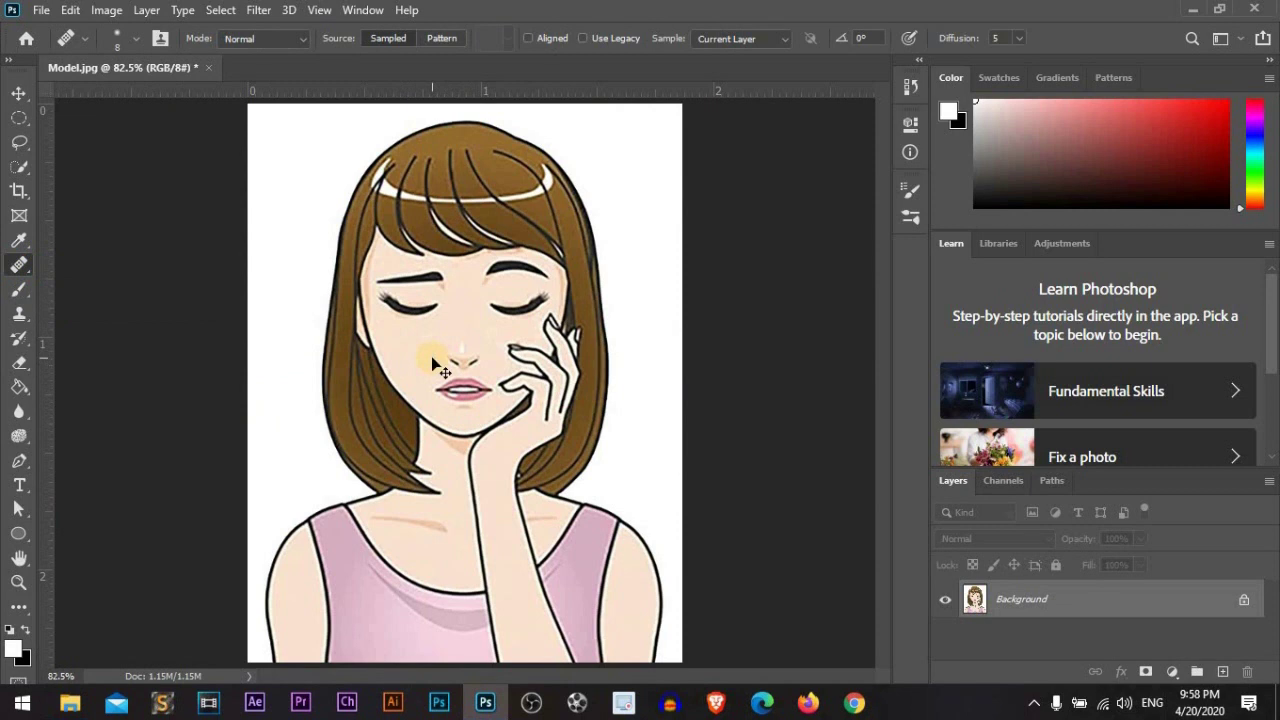
{"action": "key", "text": "ctrl+plus"}
{"action": "key", "text": "ctrl+plus"}
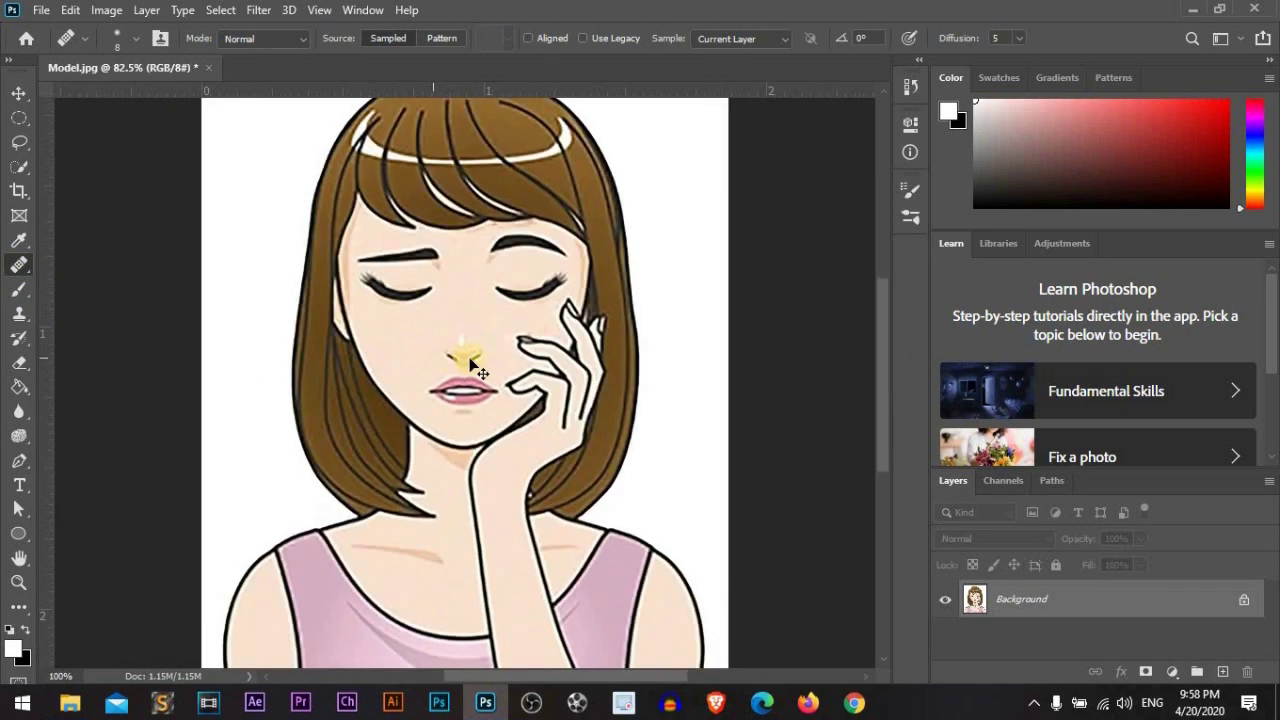
{"action": "key", "text": "ctrl+plus"}
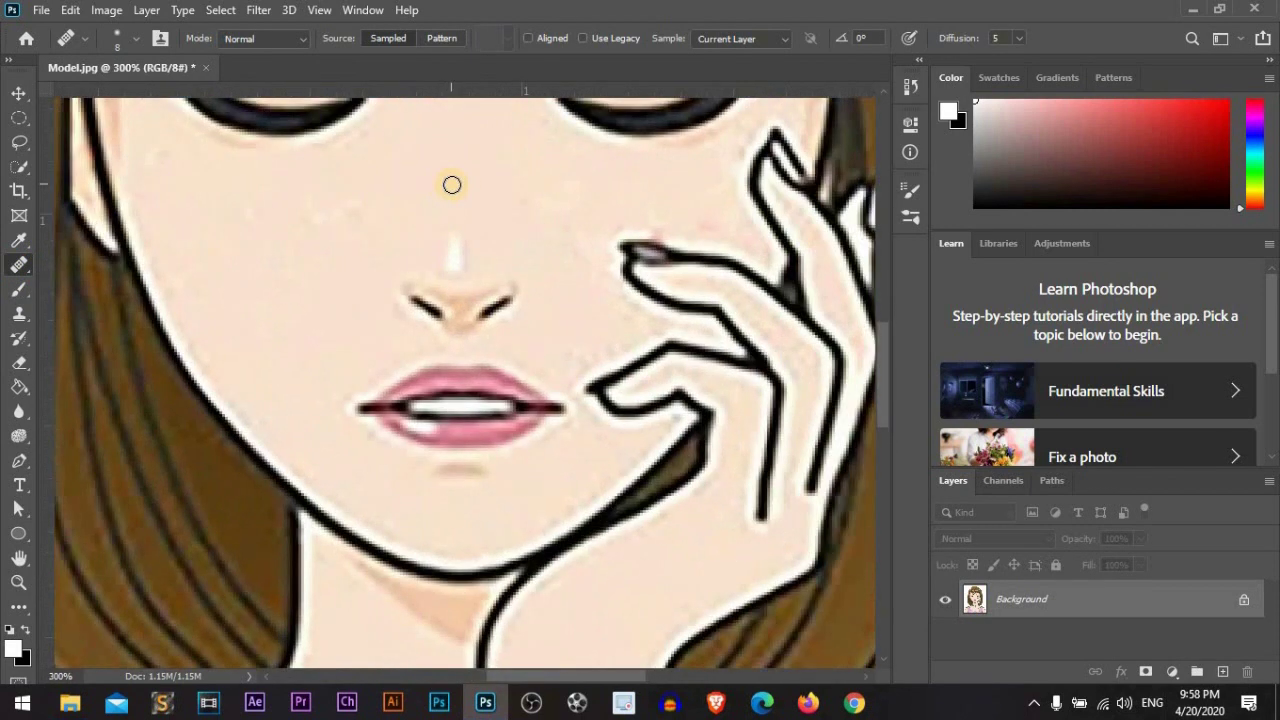
Sample clean skin near the nose and paint healing across the left cheek
{"action": "right_click", "coordinate": [19, 264]}
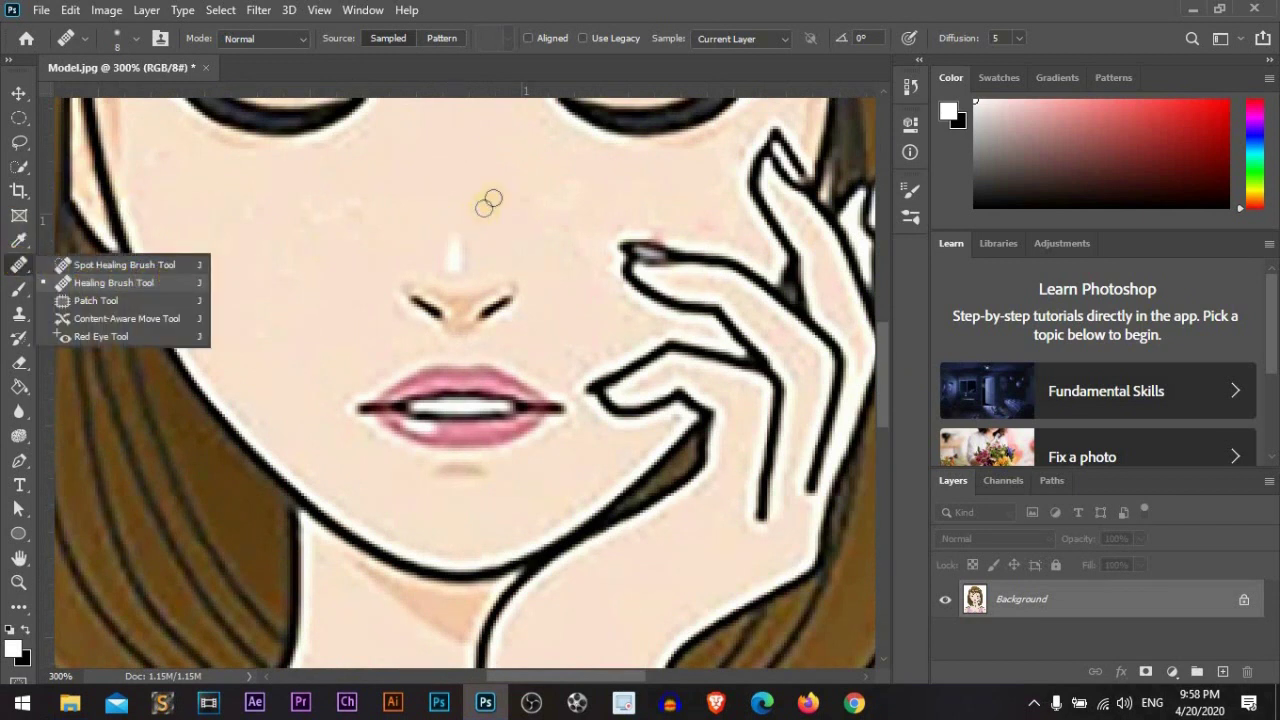
{"action": "left_click", "coordinate": [464, 172], "text": "alt"}
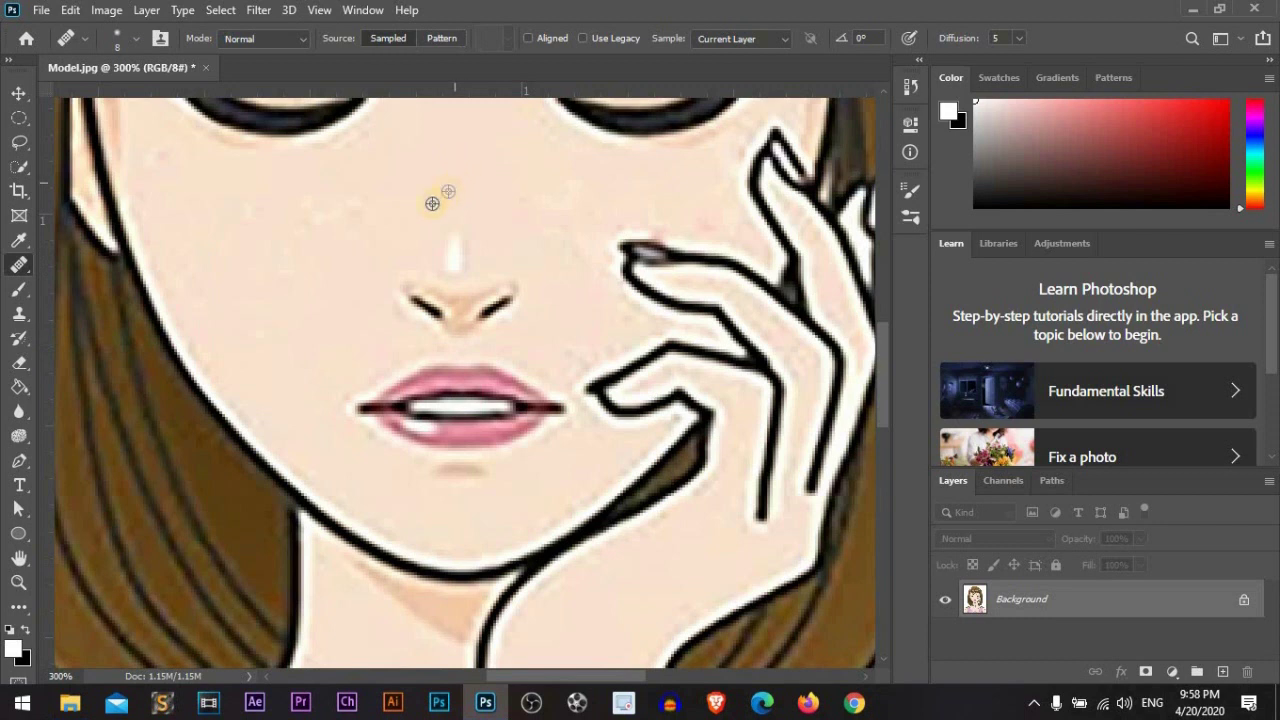
{"action": "mouse_move", "coordinate": [340, 213]}
{"action": "left_mouse_down"}
{"action": "mouse_move", "coordinate": [363, 193]}
{"action": "mouse_move", "coordinate": [317, 216]}
{"action": "mouse_move", "coordinate": [306, 206]}
{"action": "mouse_move", "coordinate": [332, 212]}
{"action": "mouse_move", "coordinate": [302, 227]}
{"action": "mouse_move", "coordinate": [237, 211]}
{"action": "mouse_move", "coordinate": [256, 205]}
{"action": "mouse_move", "coordinate": [227, 211]}
{"action": "mouse_move", "coordinate": [157, 143]}
{"action": "left_mouse_up"}
{"action": "key", "text": "ctrl+0"}
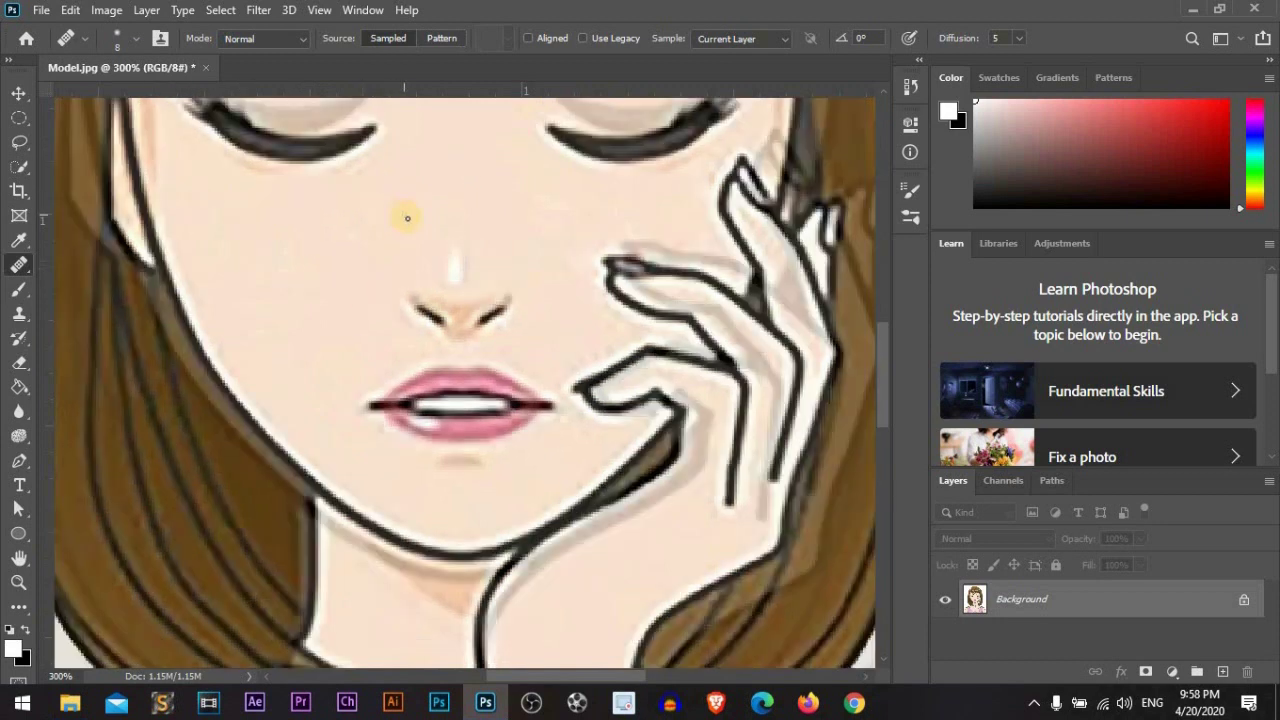